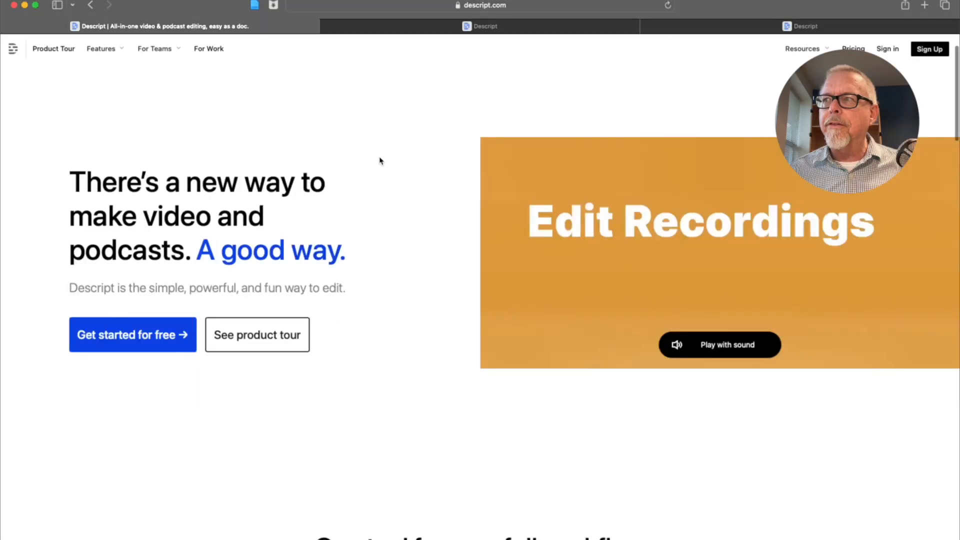
Review the website's feature overview and the pricing plans, and open the account sign-up form
scroll(380, 160, "down", 10)
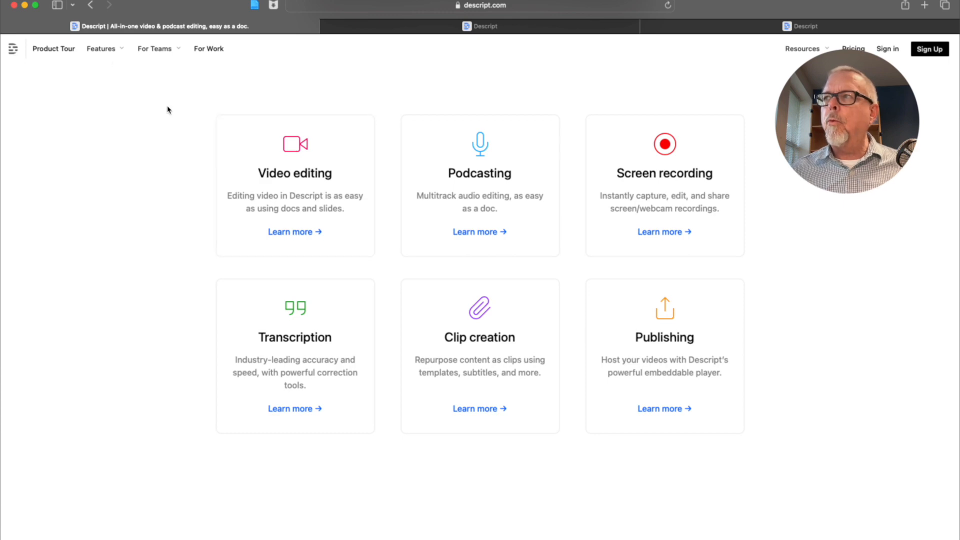
scroll(368, 90, "up", 7)
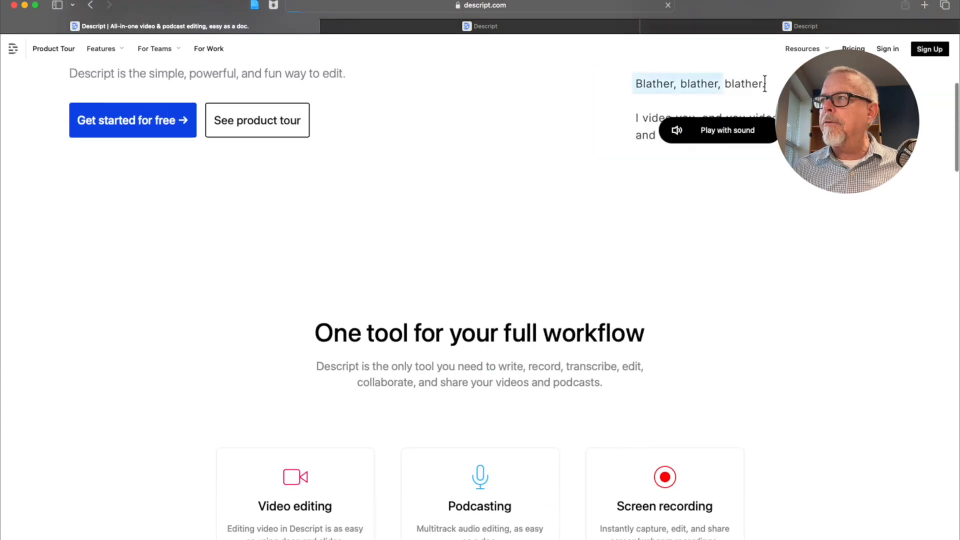
left_click(846, 49)
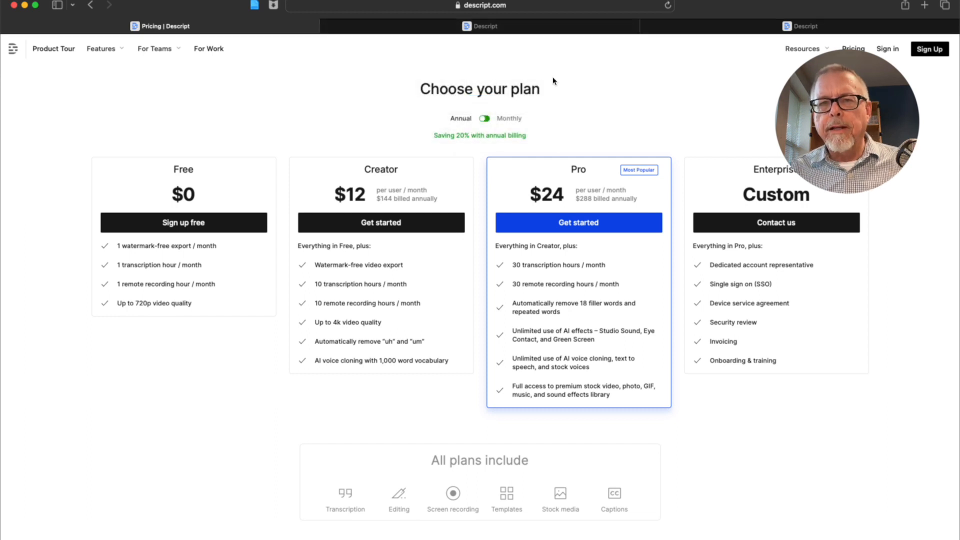
left_click(920, 48)
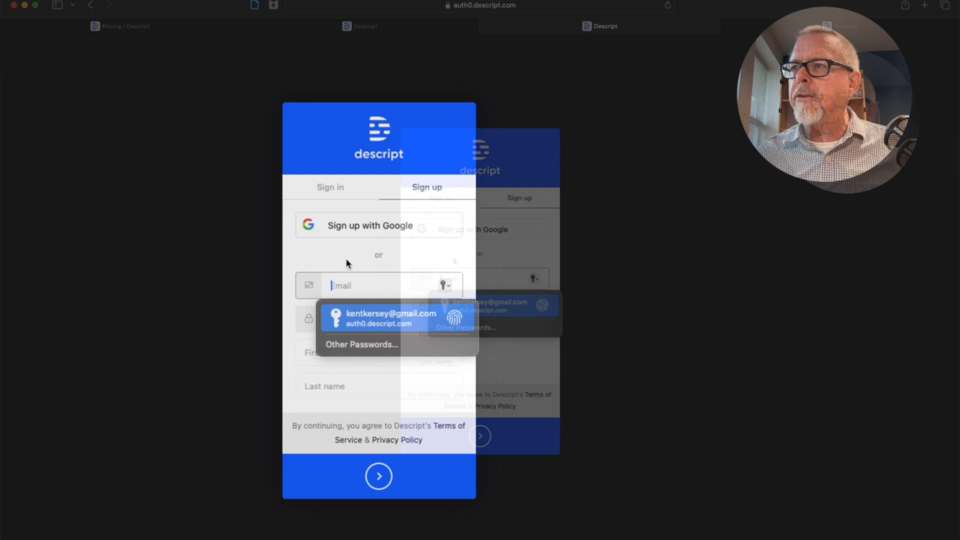
left_click(347, 259)
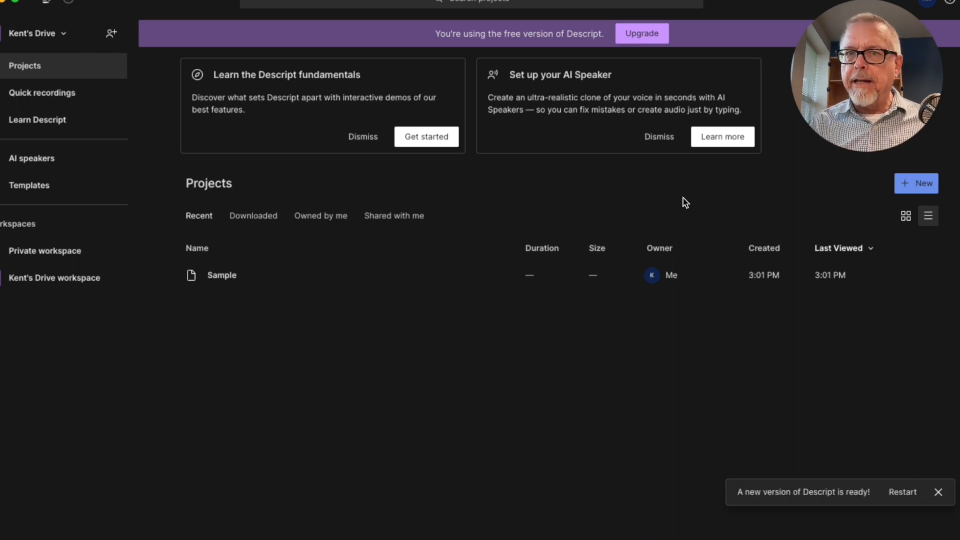
In the Descript desktop app, create a new audio project and title the composition "Sample Audio"
left_click(908, 182)
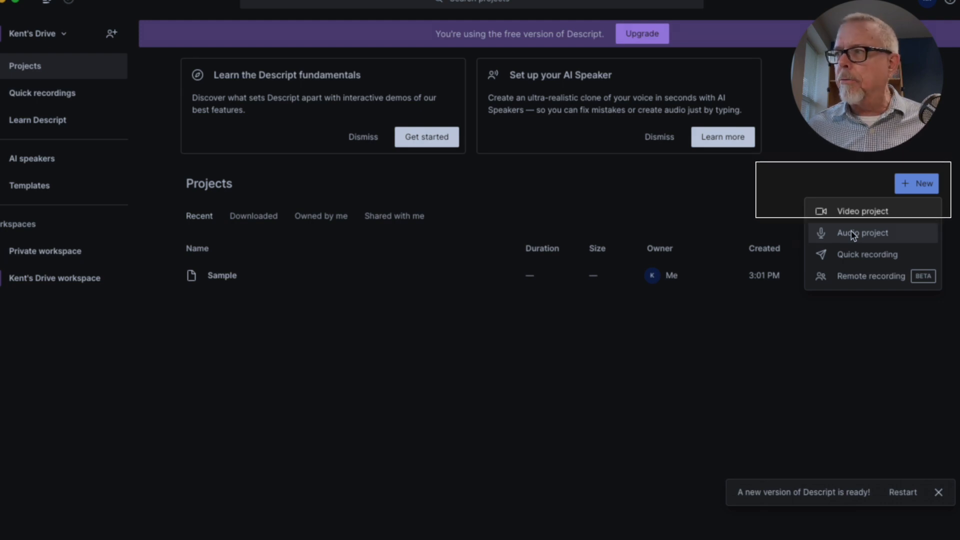
left_click(851, 232)
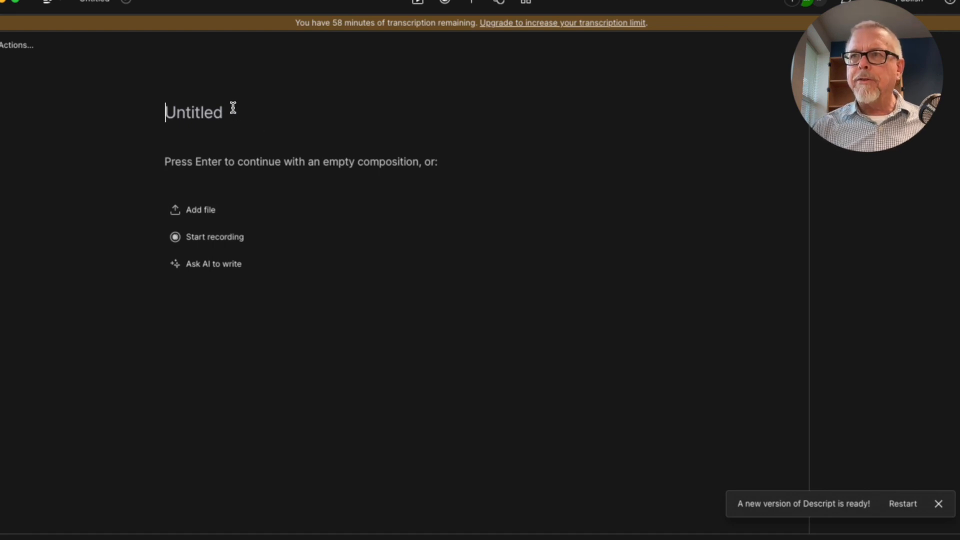
type("Sample ")
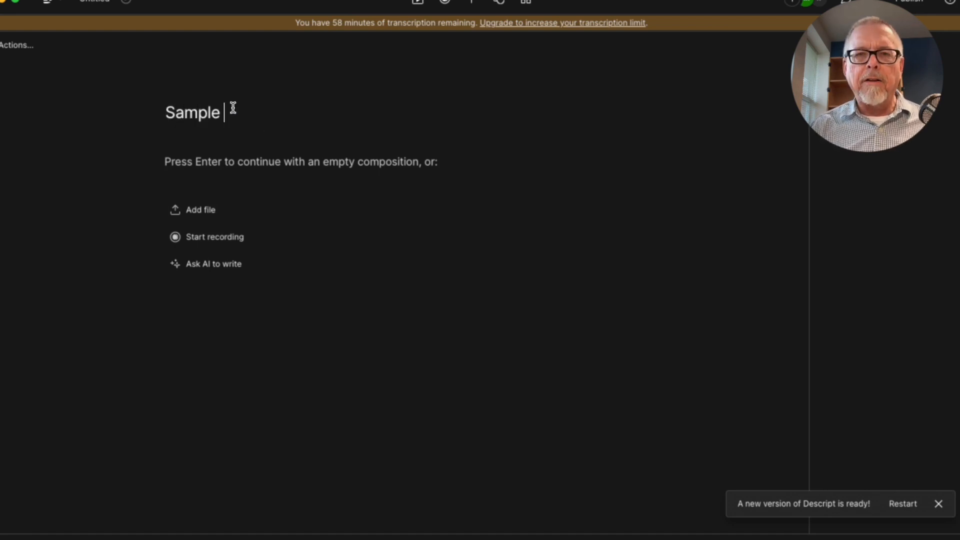
type("Audio")
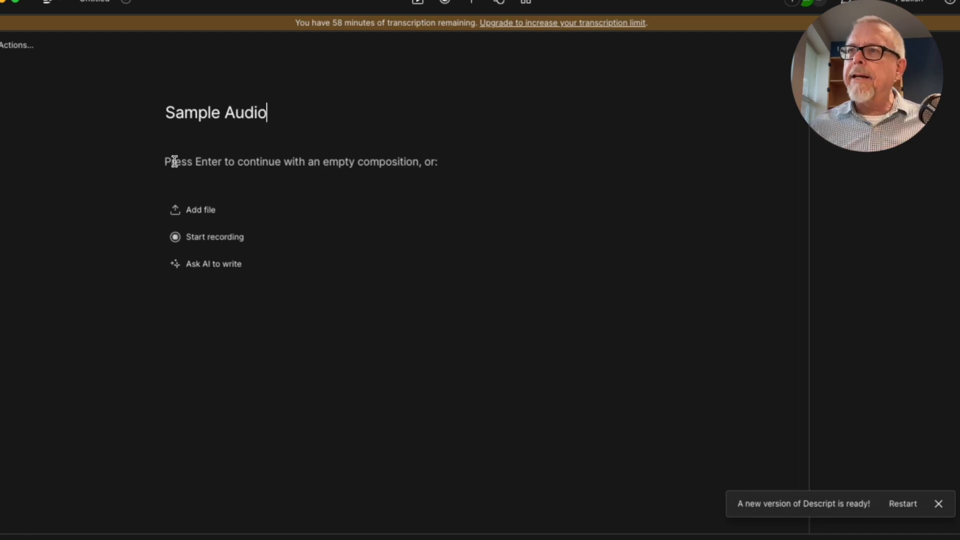
Add sample.mp3 from the Desktop to the composition and accept transcription in English with one speaker
left_click(175, 212)
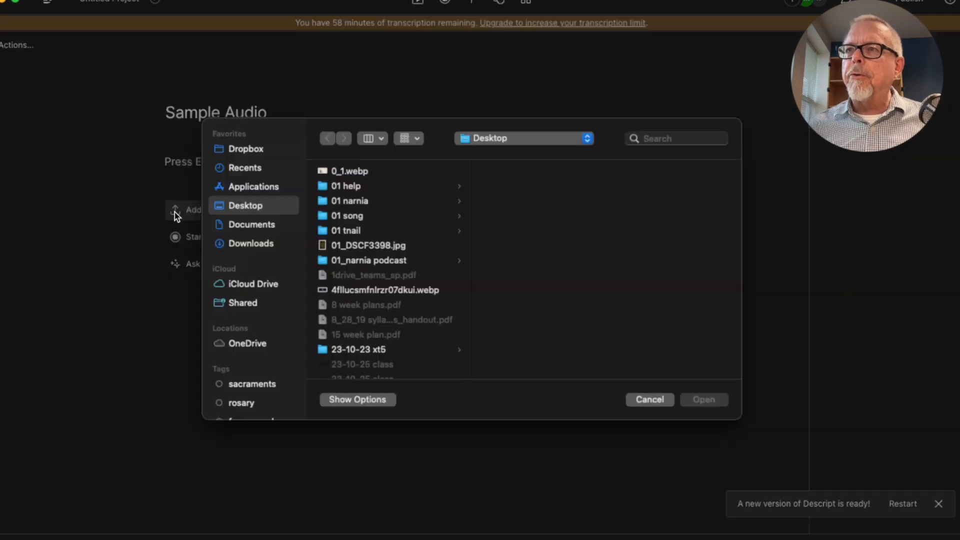
scroll(353, 240, "down", 20)
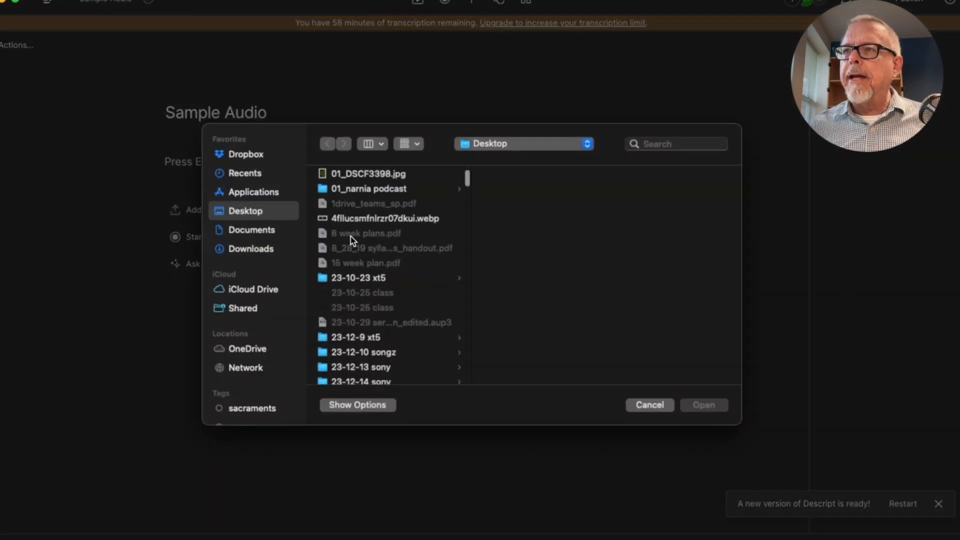
scroll(353, 240, "down", 20)
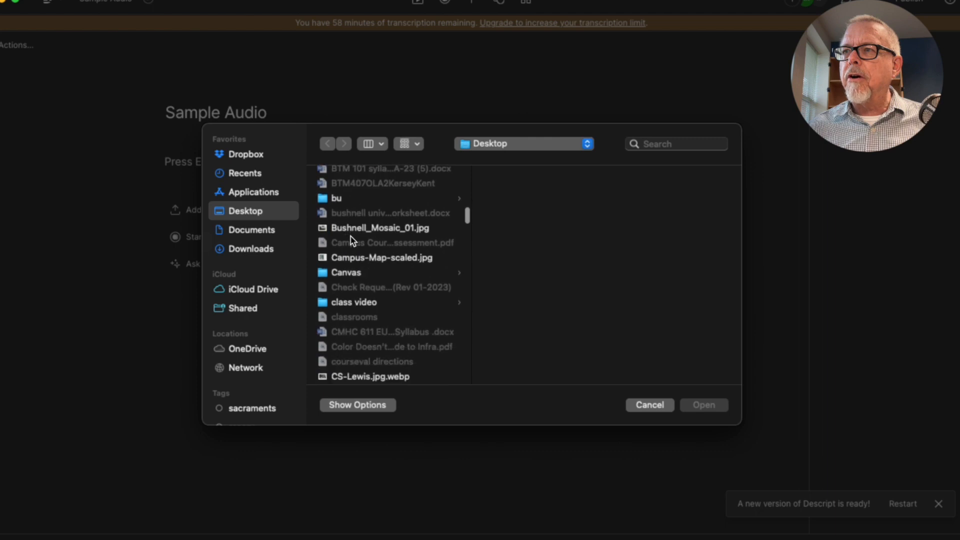
scroll(352, 240, "down", 20)
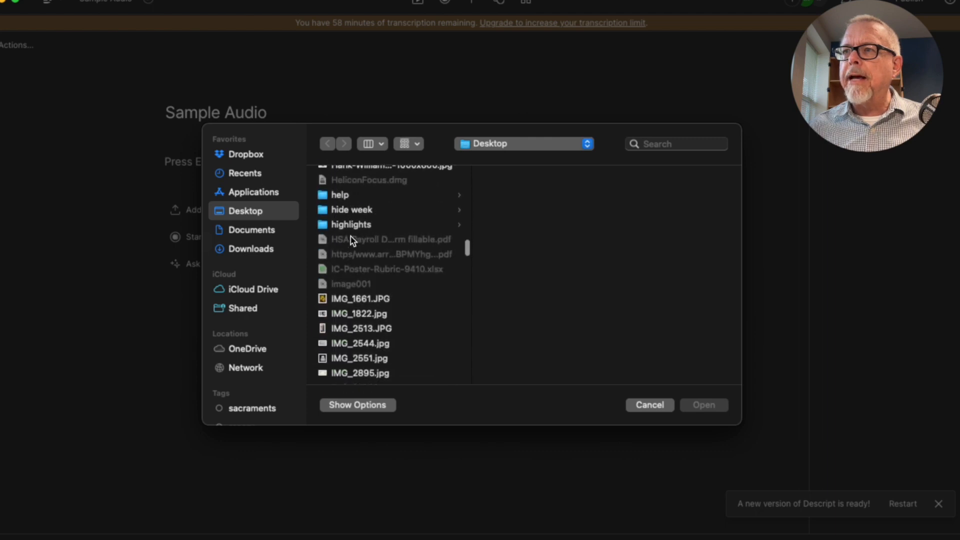
scroll(352, 240, "down", 20)
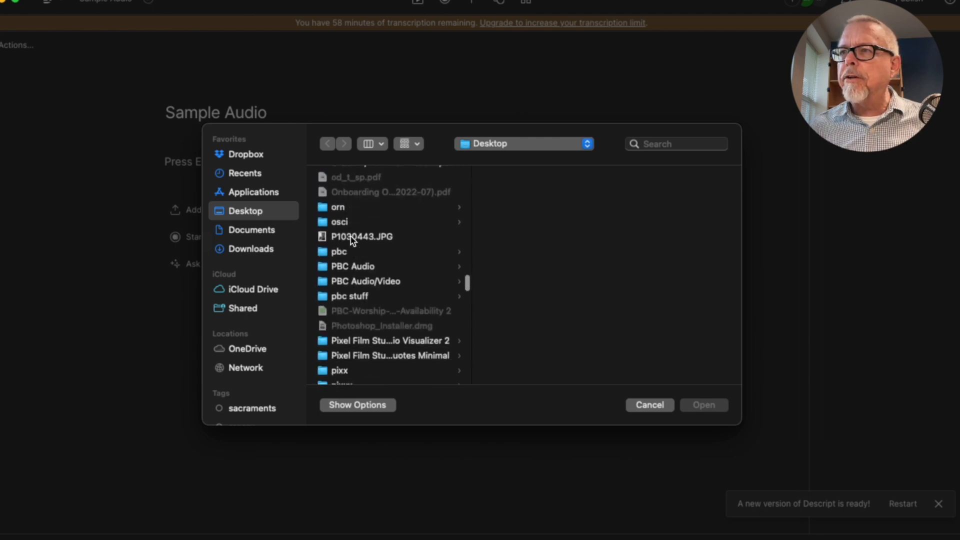
scroll(352, 240, "down", 3)
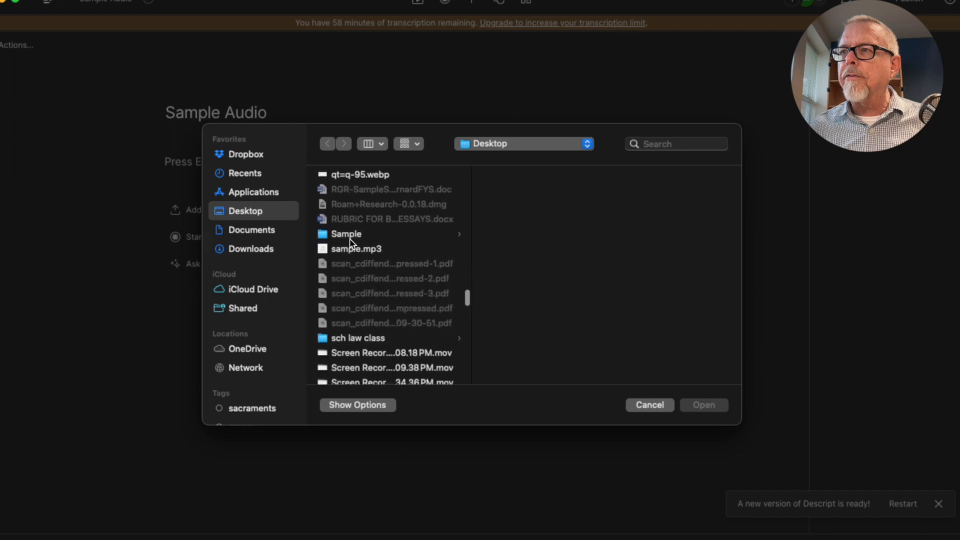
left_click(344, 248)
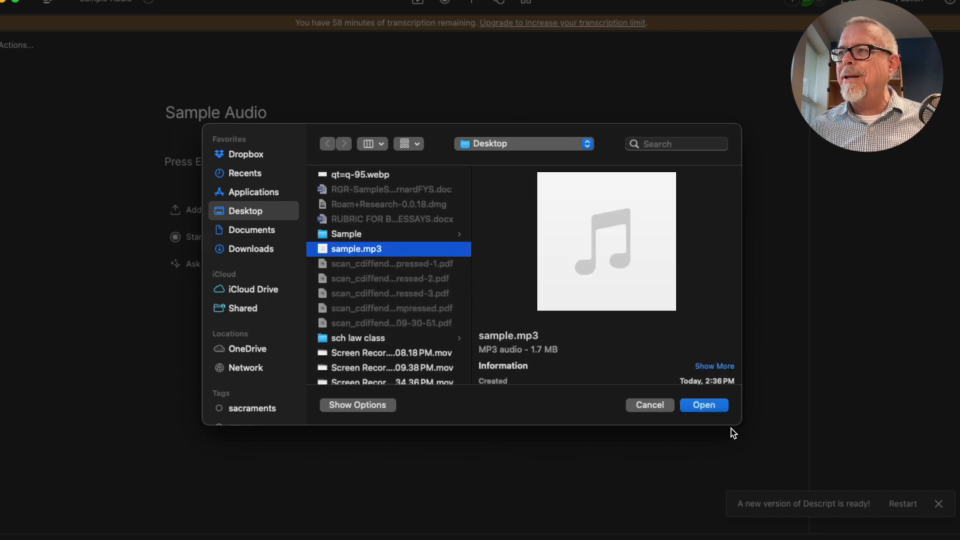
left_click(704, 405)
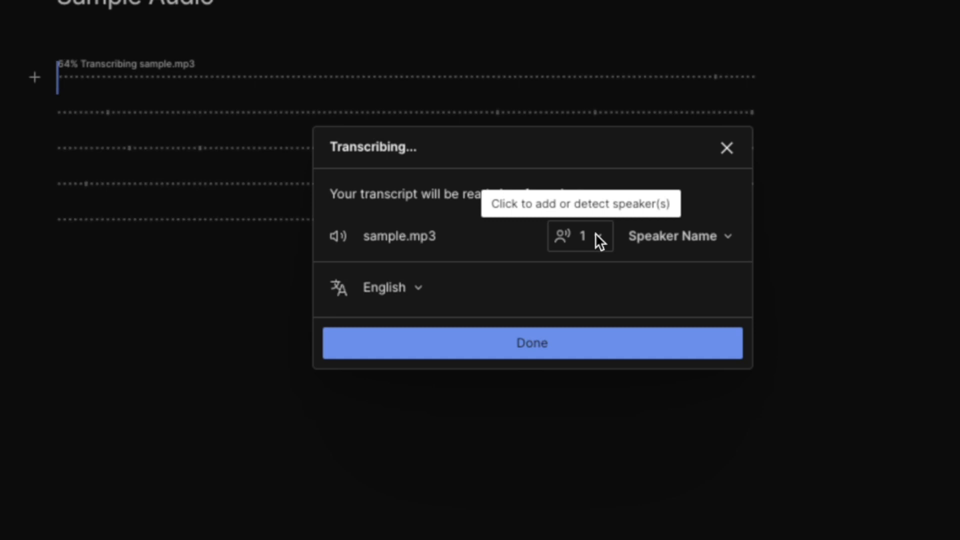
left_click(509, 347)
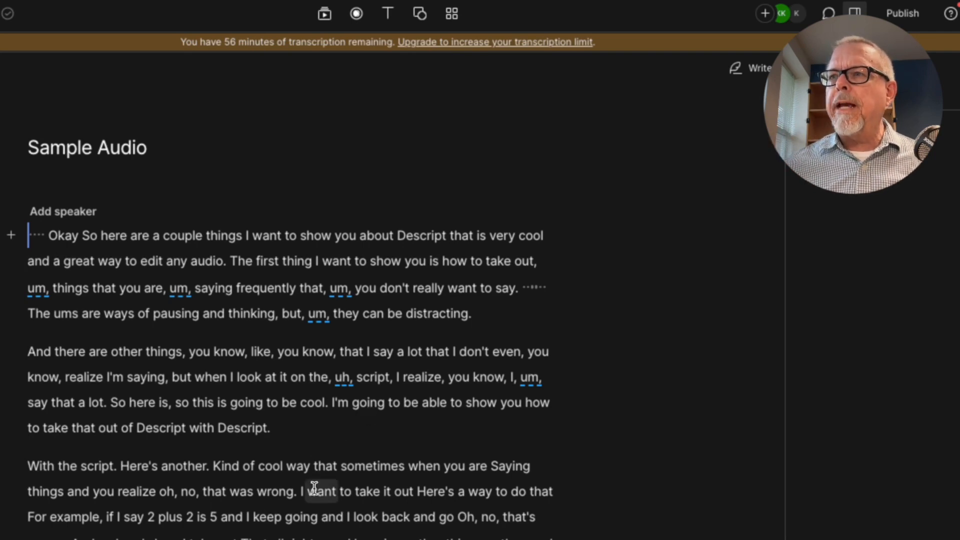
Look through the transcript and play the recording from its beginning, pausing partway through the first sentence
scroll(248, 327, "down", 1)
scroll(248, 328, "down", 2)
scroll(249, 326, "up", 3)
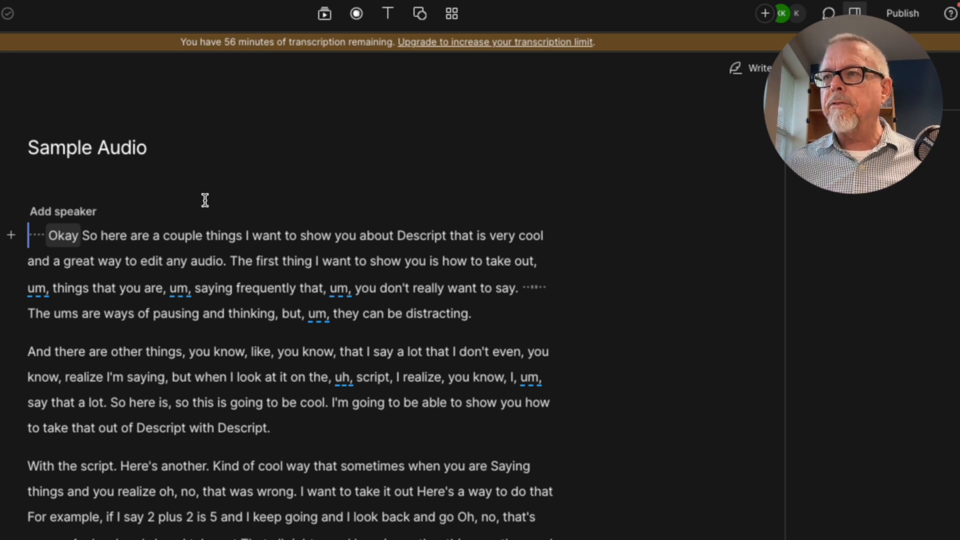
scroll(205, 200, "down", 1)
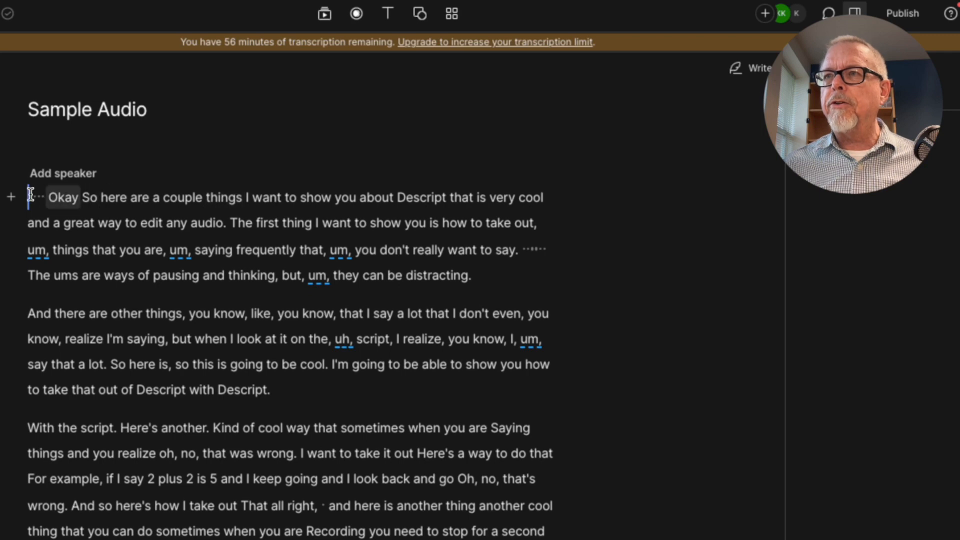
left_click(30, 219)
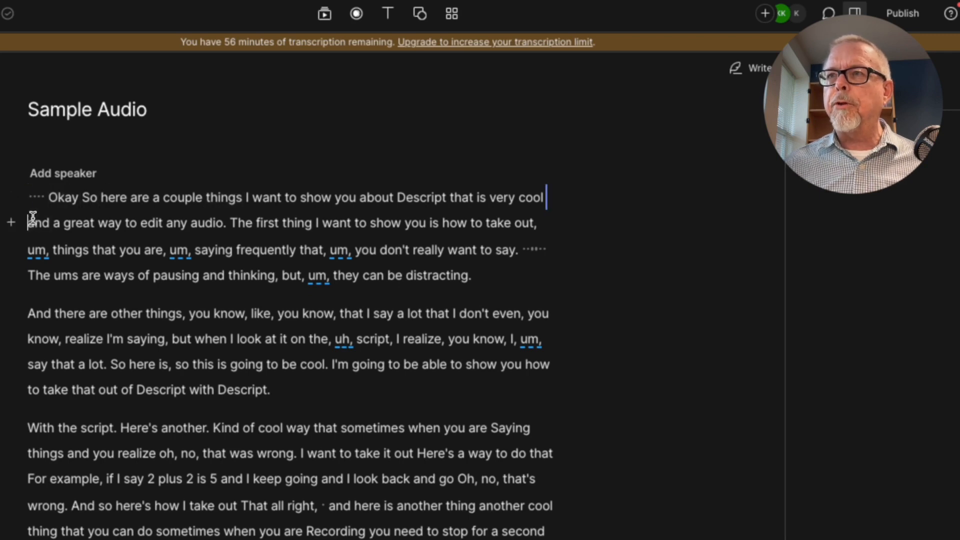
left_click(33, 195)
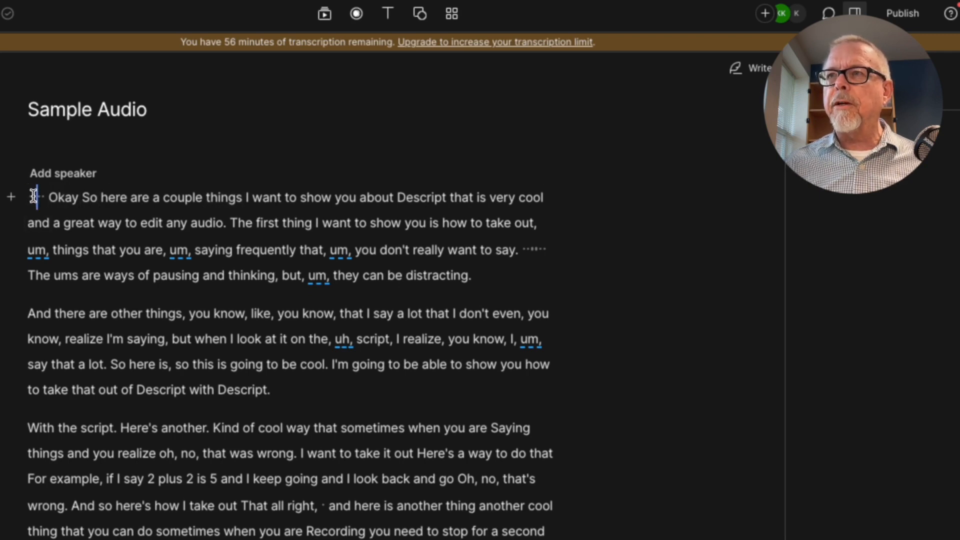
key("space")
left_click(29, 195)
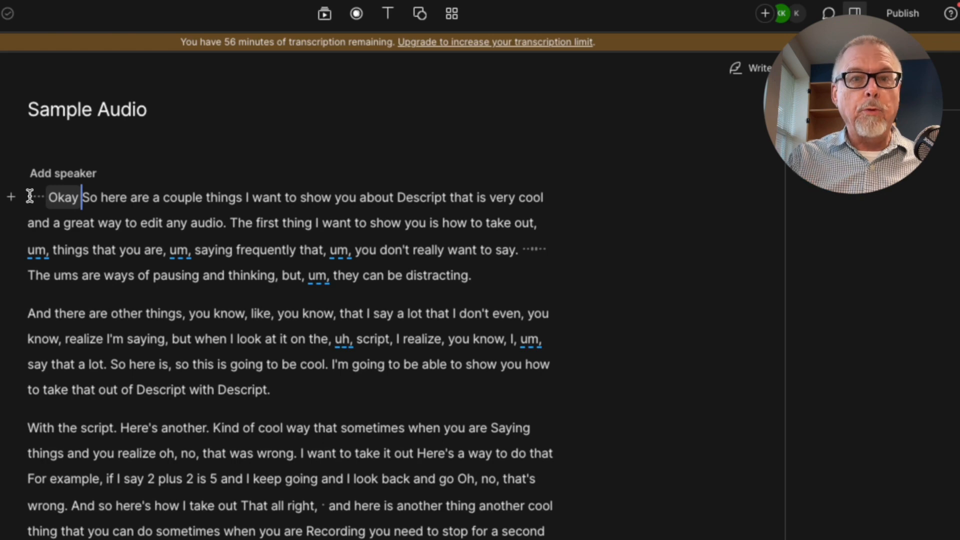
key("space")
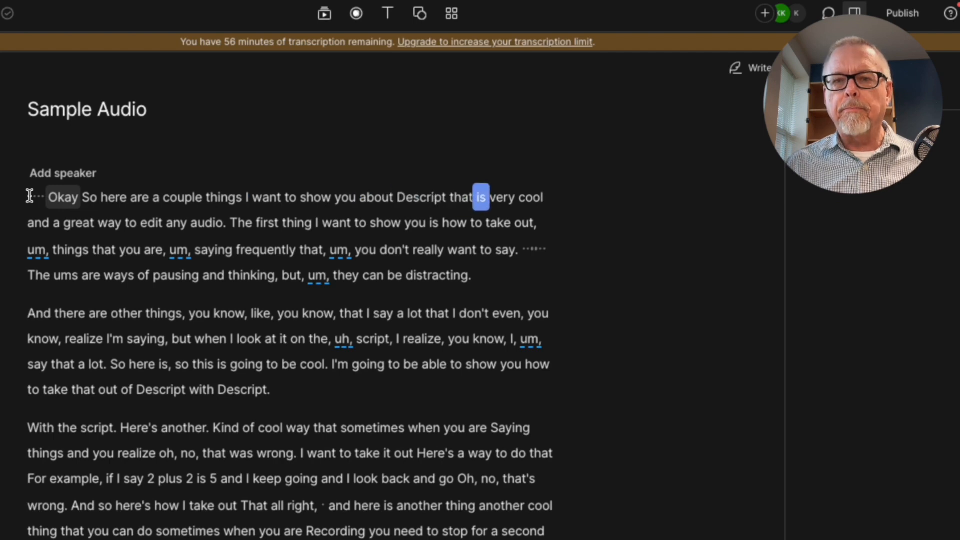
key("space")
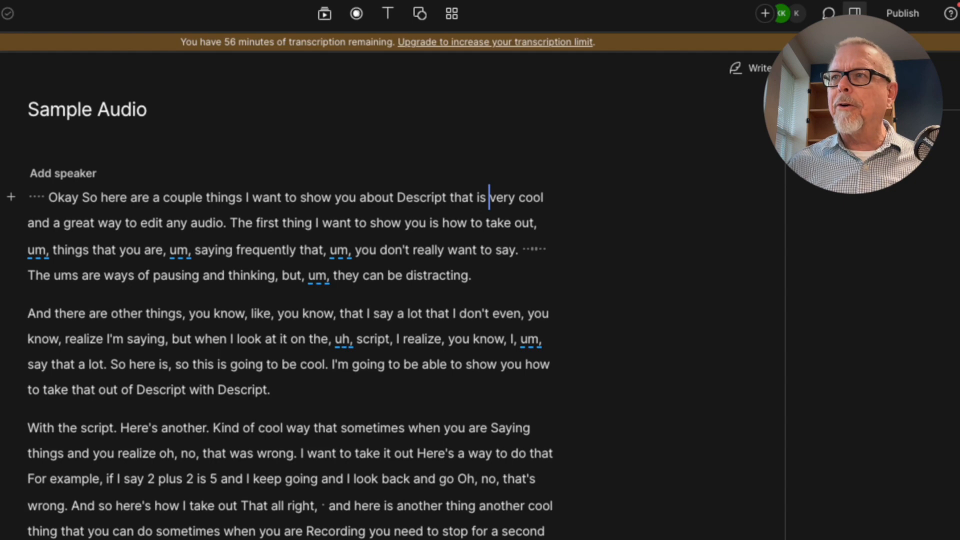
Play the recording from "So here" in the opening sentence, and pause it in the second line
left_click(96, 197)
key("space")
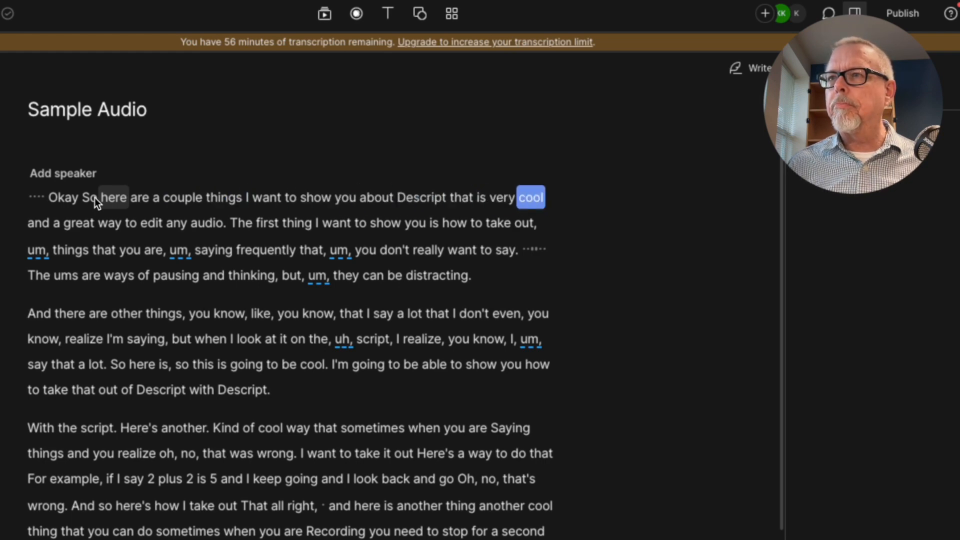
key("space")
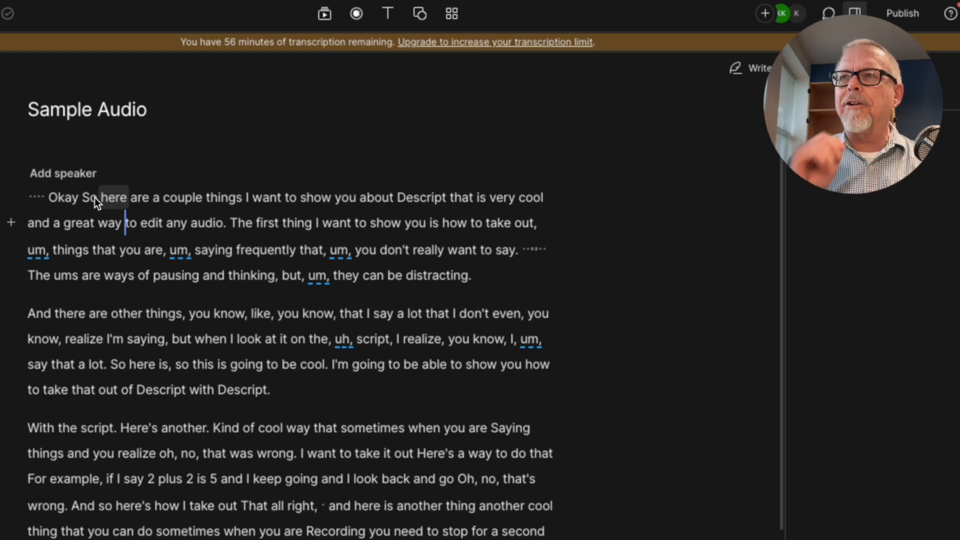
Select the first "um" and play the passage around "how to take out" to hear the filler words
left_click(40, 251)
double_click(40, 251)
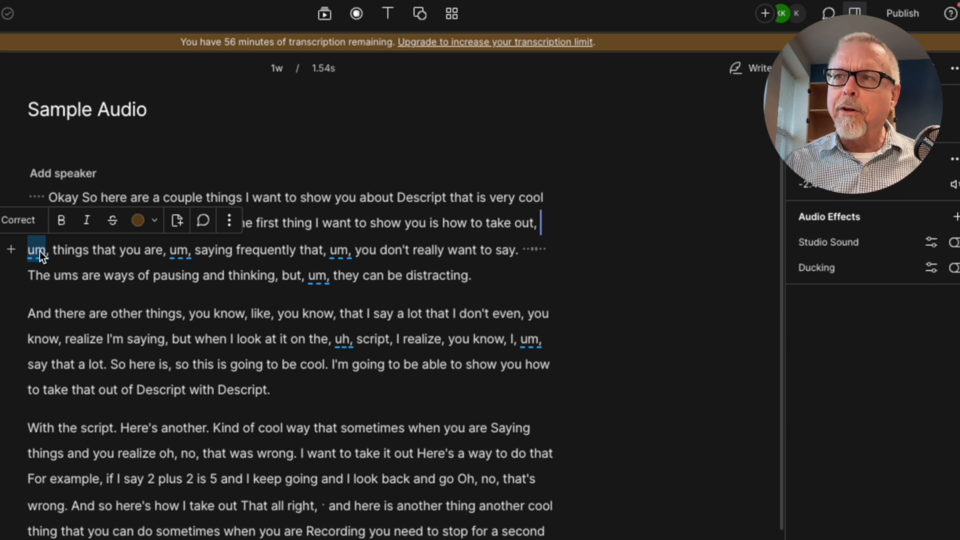
left_click(438, 222)
key("space")
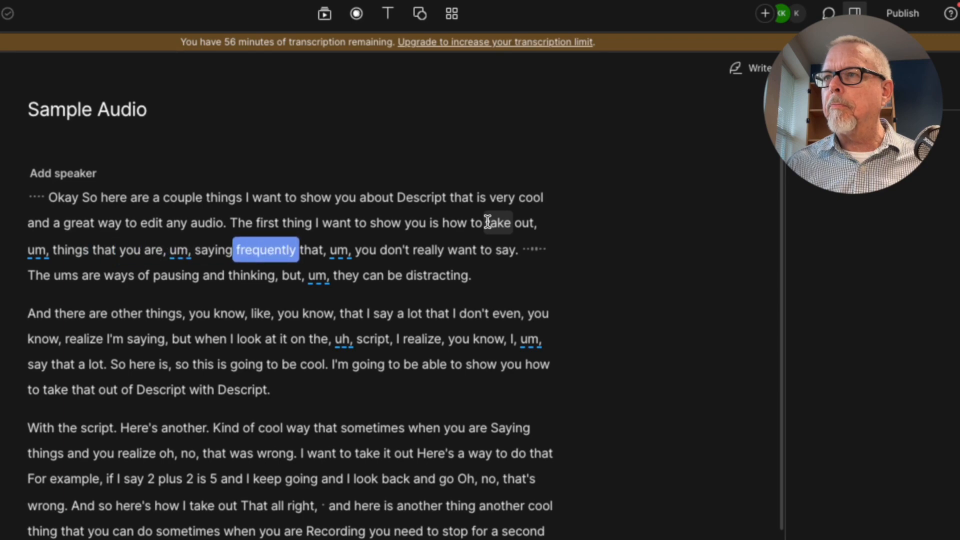
key("space")
Delete the three "um" filler words from the sentence beginning "The first thing I want to show you", and play back the edit
left_click(34, 249)
double_click(35, 250)
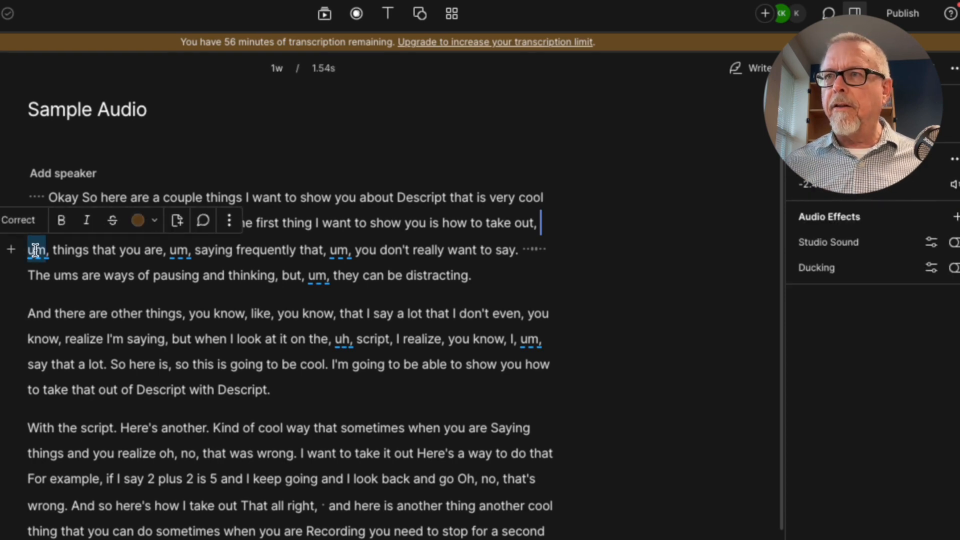
key("BackSpace")
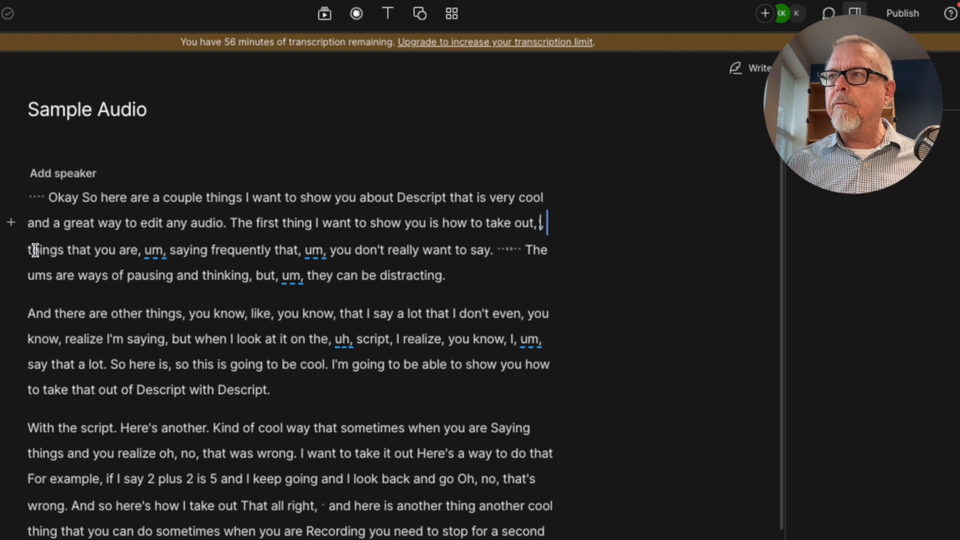
double_click(155, 250)
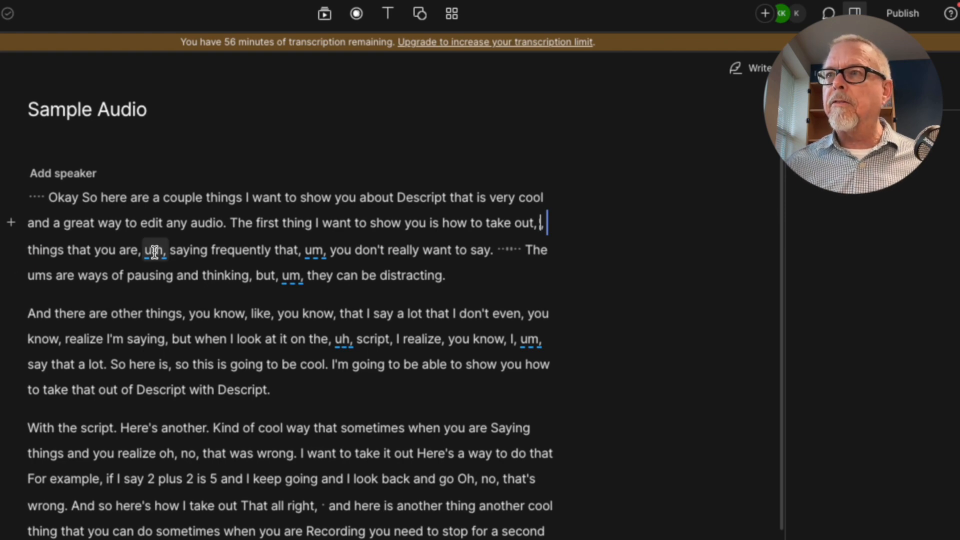
key("BackSpace")
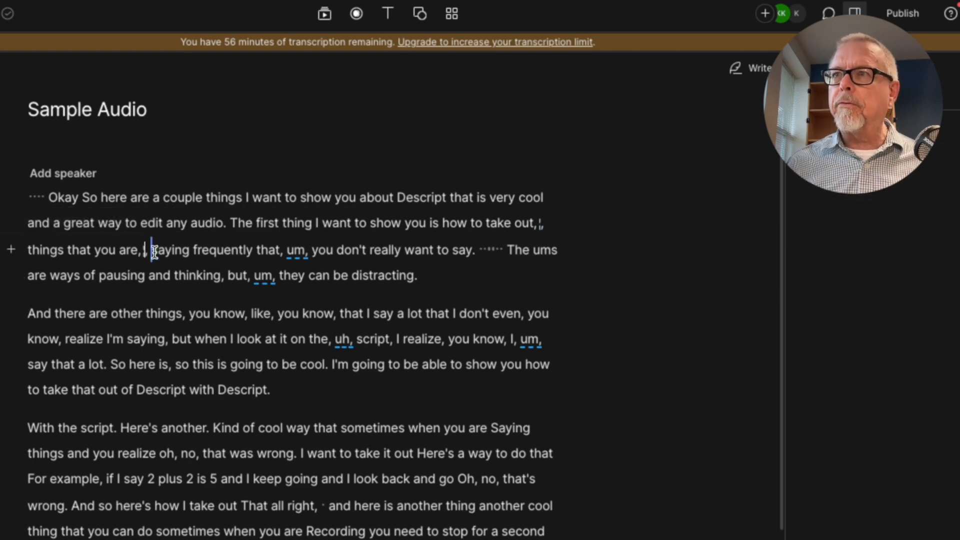
double_click(295, 250)
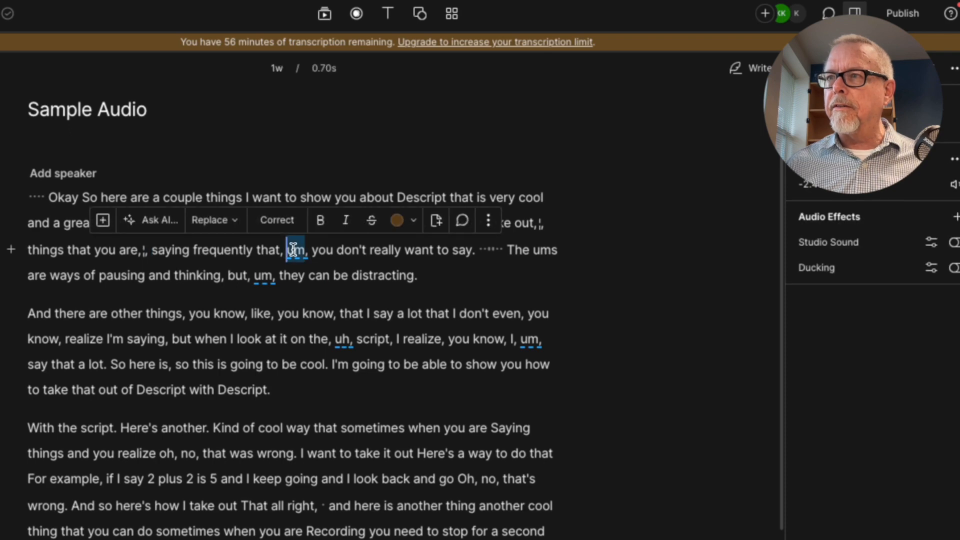
key("BackSpace")
left_click(482, 221)
key("space")
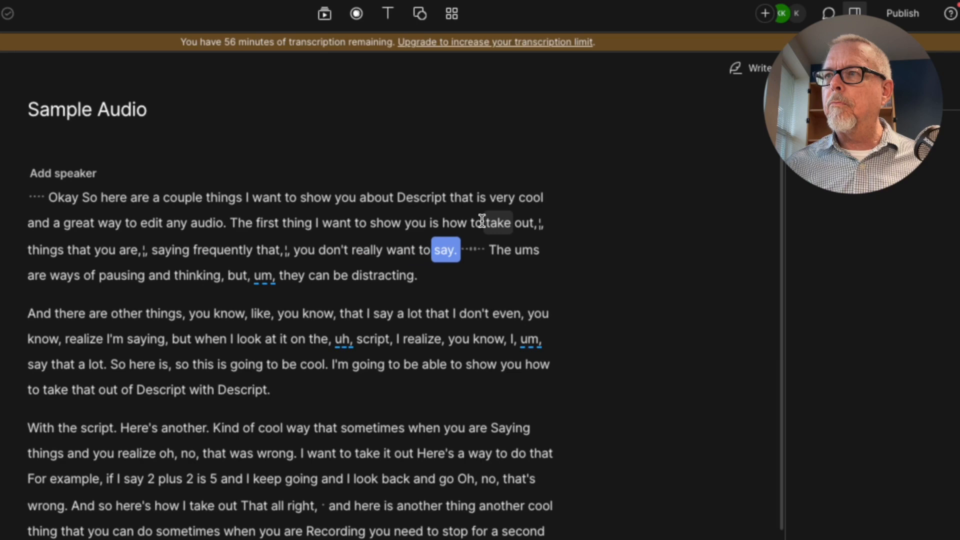
Pause playback and delete "ums" and "um" from the last sentence of the first paragraph
key("space")
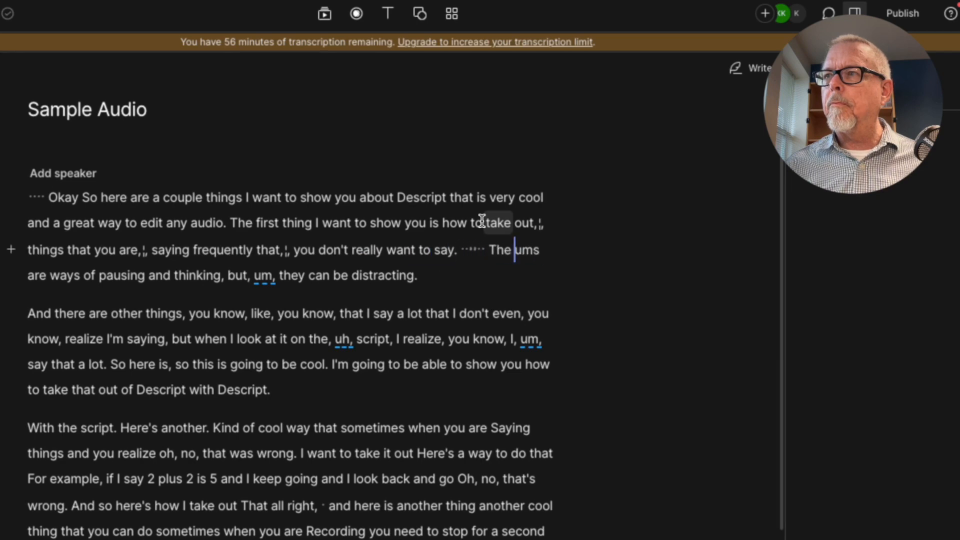
double_click(528, 252)
key("BackSpace")
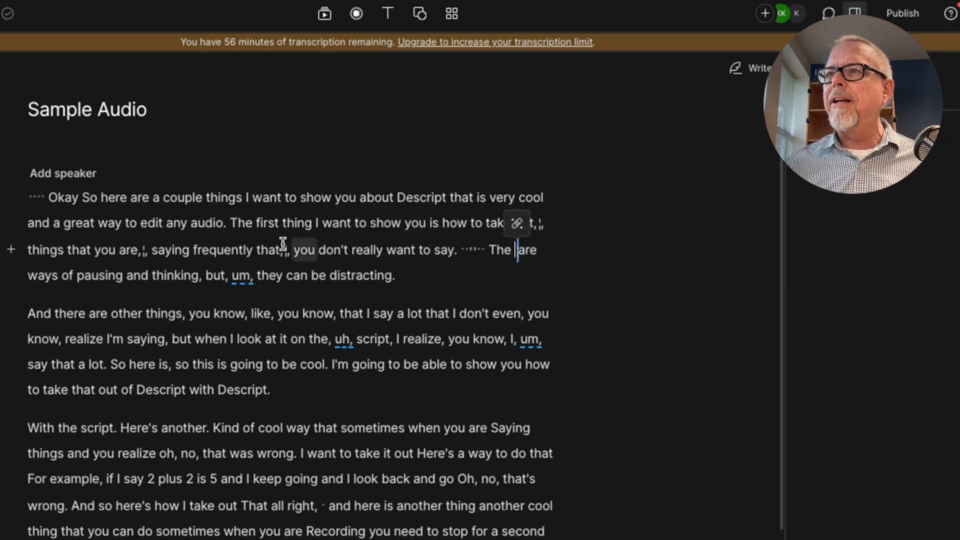
double_click(240, 275)
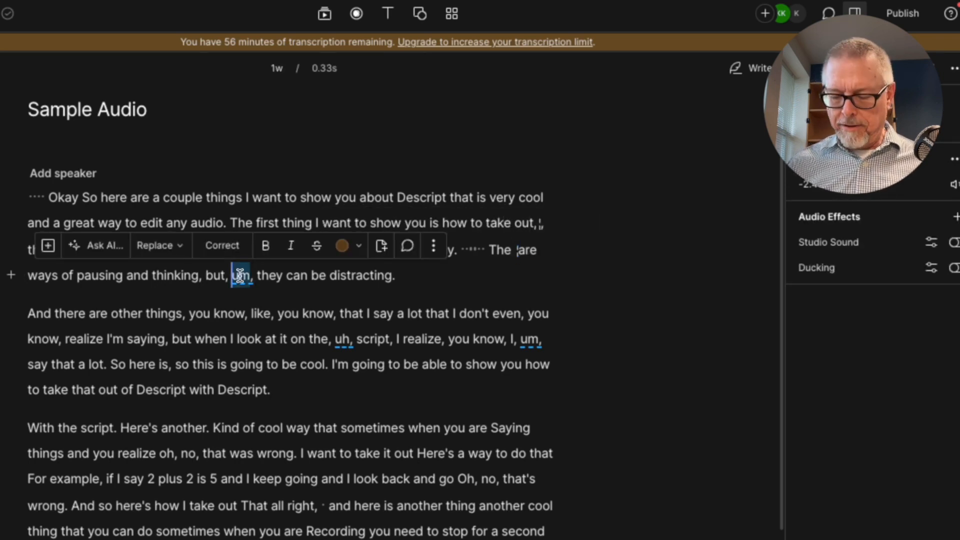
key("BackSpace")
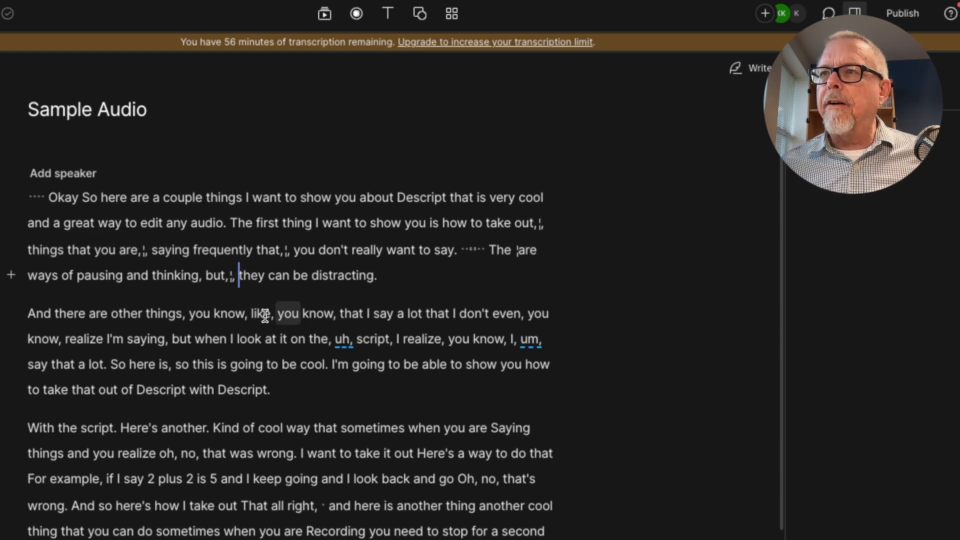
Play the opening of the second paragraph and delete the "you know" between "other things" and "like"
double_click(32, 313)
key("space")
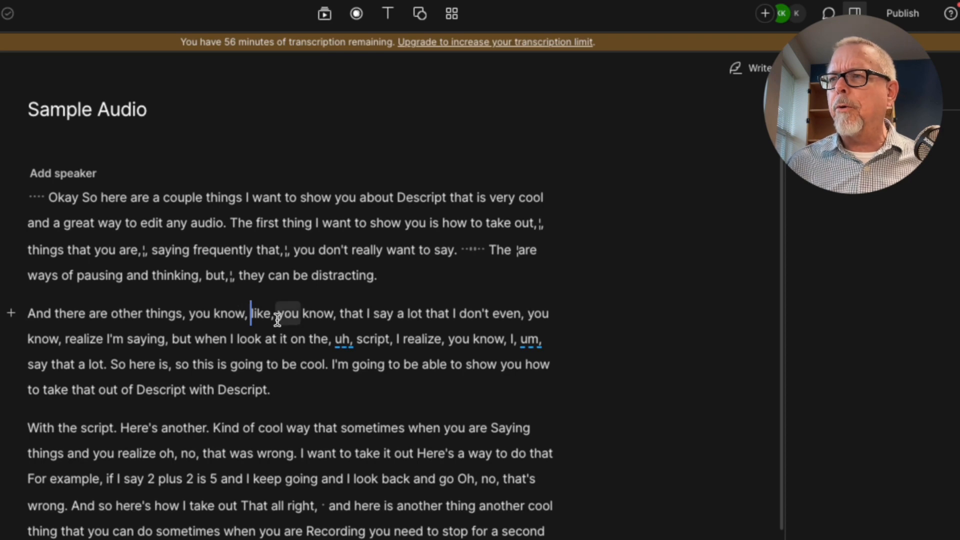
double_click(244, 312)
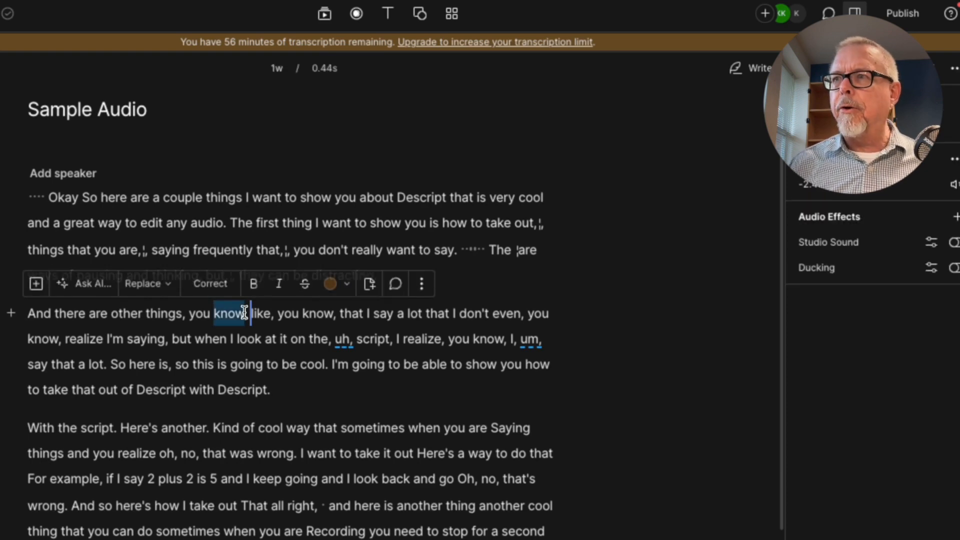
key("BackSpace")
key("shift+Left")
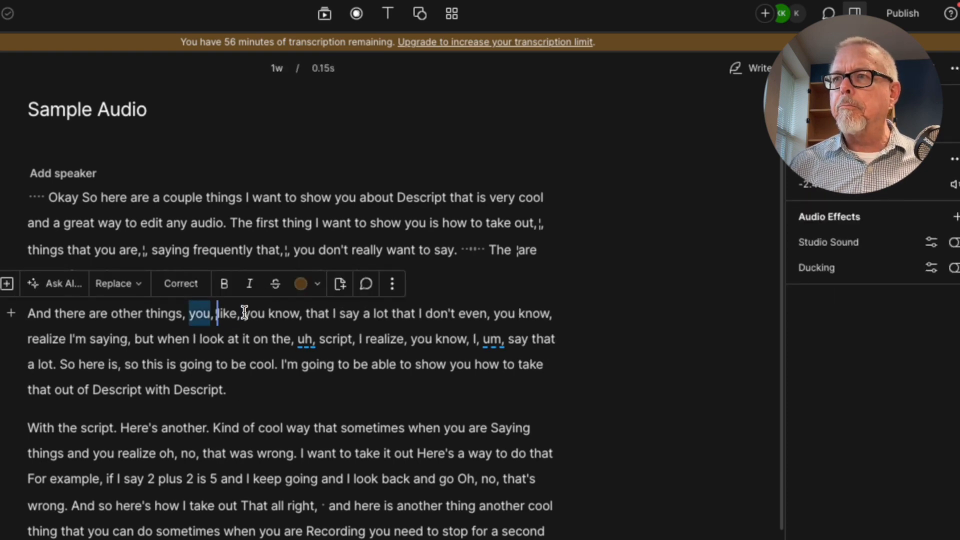
key("BackSpace")
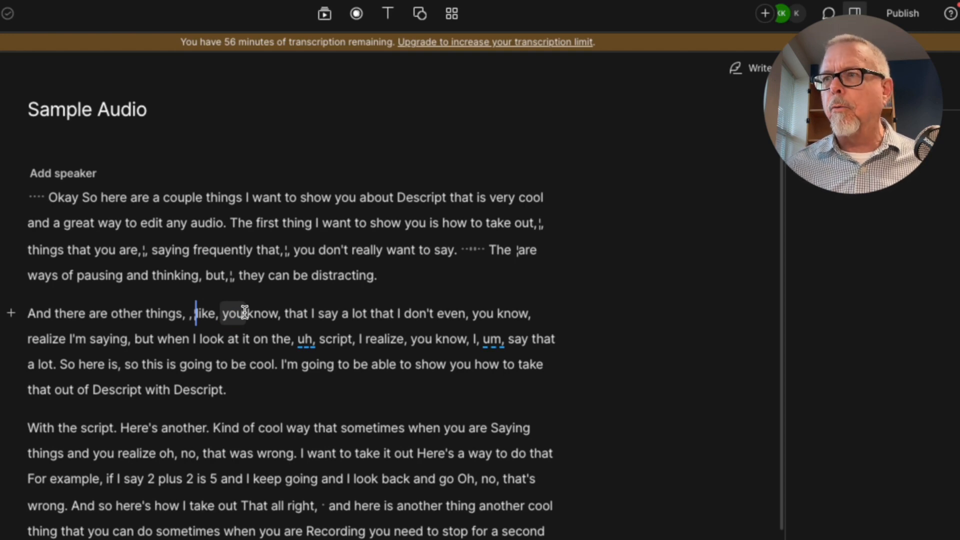
Delete the "you know" between "like" and "that I say a lot" in the second paragraph
left_click(282, 313)
left_click(273, 312)
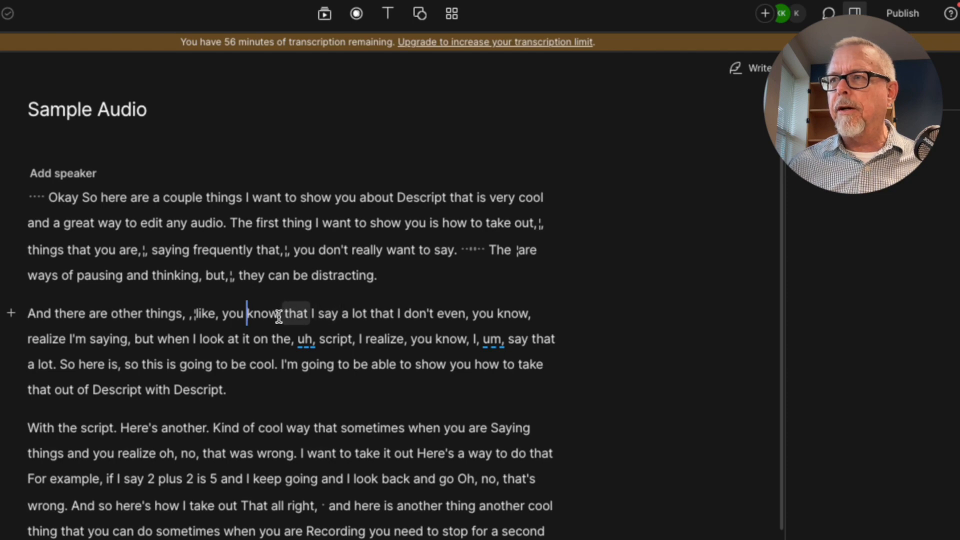
double_click(277, 315)
key("BackSpace")
key("BackSpace")
key("BackSpace")
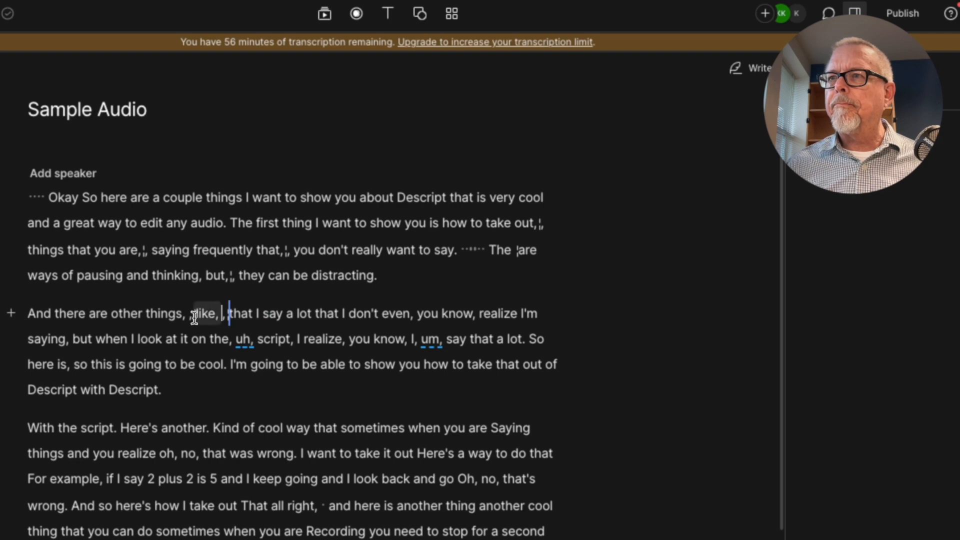
Play back the second paragraph from its start, pause, and delete the "you know" before "realize I'm saying"
left_click(25, 308)
key("space")
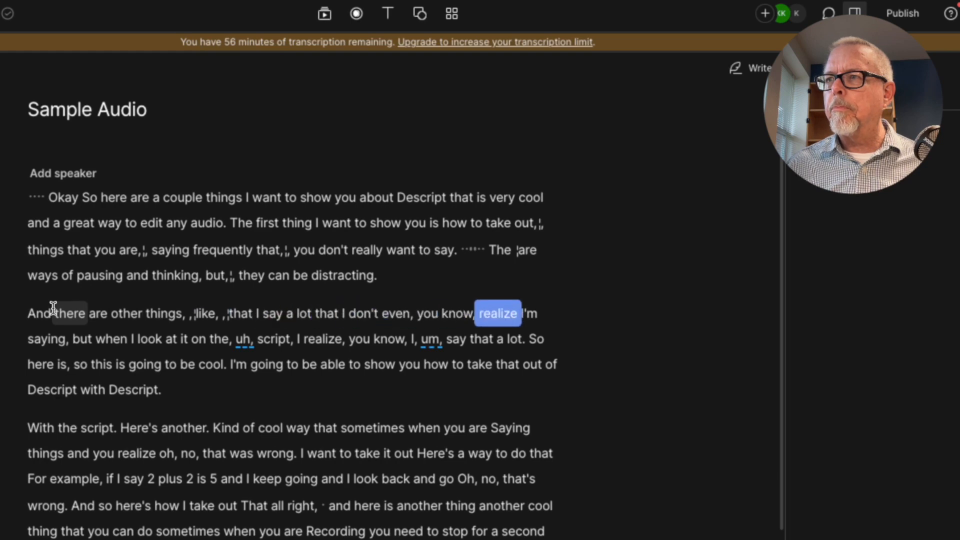
key("space")
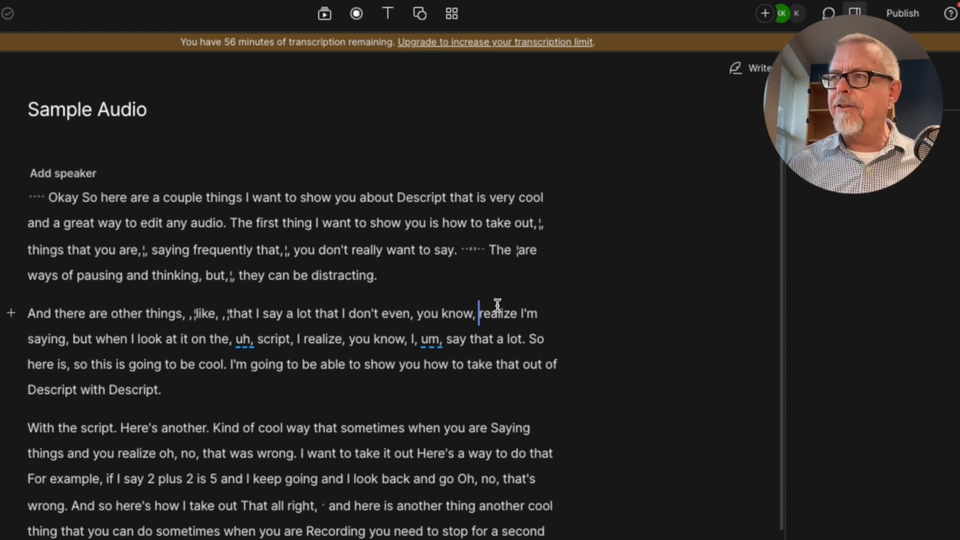
key("shift+alt+Left")
key("BackSpace")
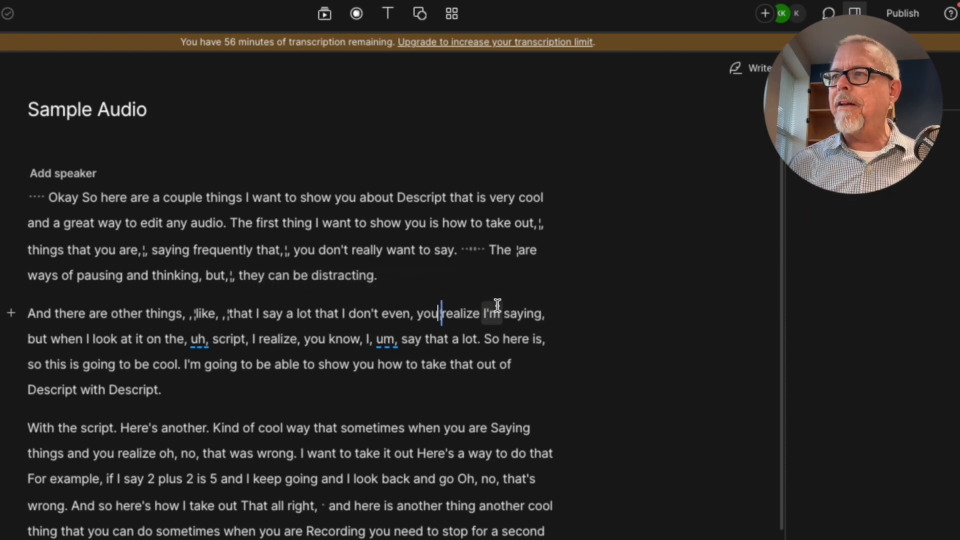
key("shift+alt+Left")
key("BackSpace")
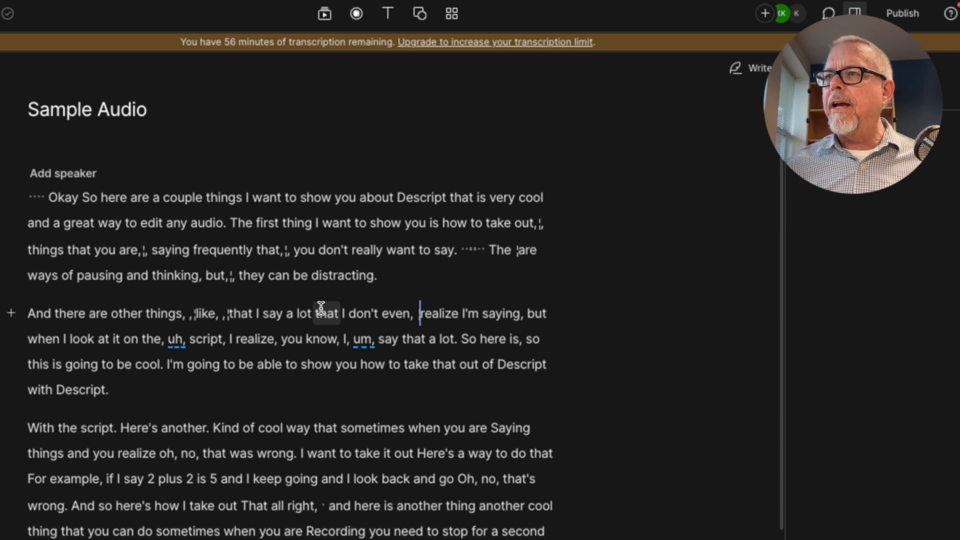
Play on from "that I don't even" and delete "uh" before "script" and "um" before "say that a lot"
double_click(320, 308)
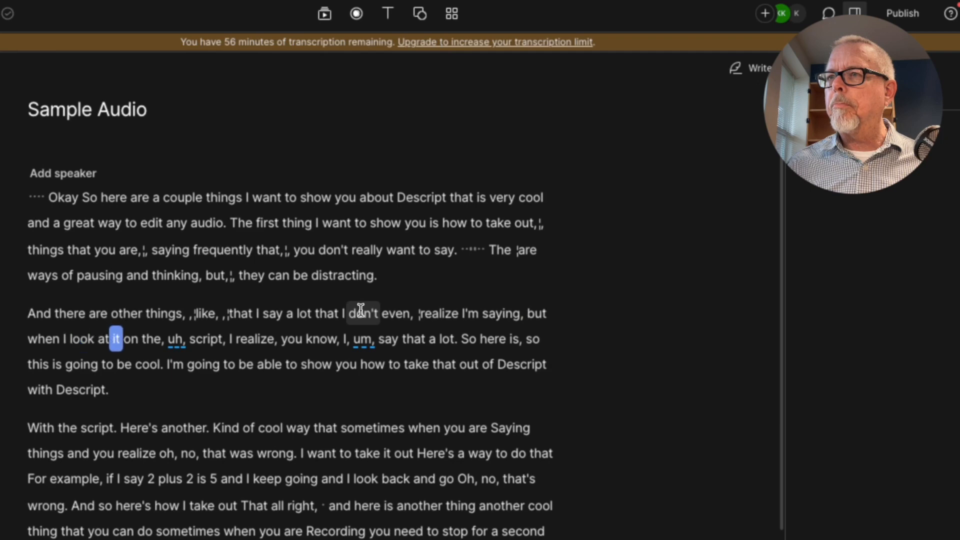
key("space")
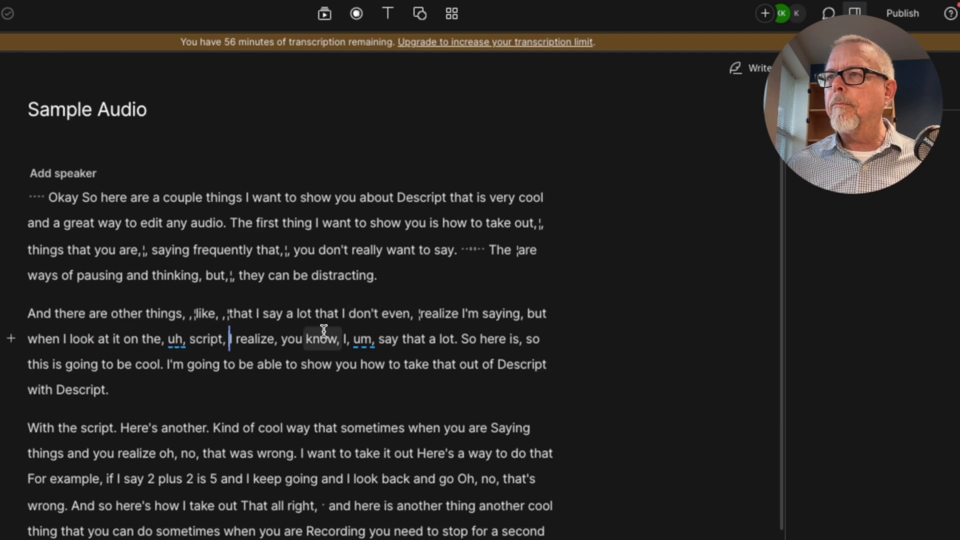
double_click(173, 339)
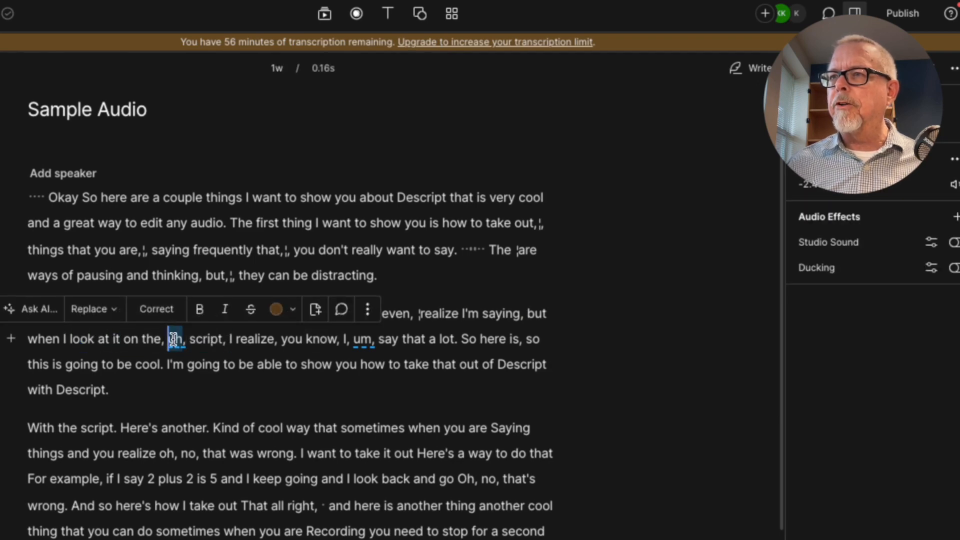
key("BackSpace")
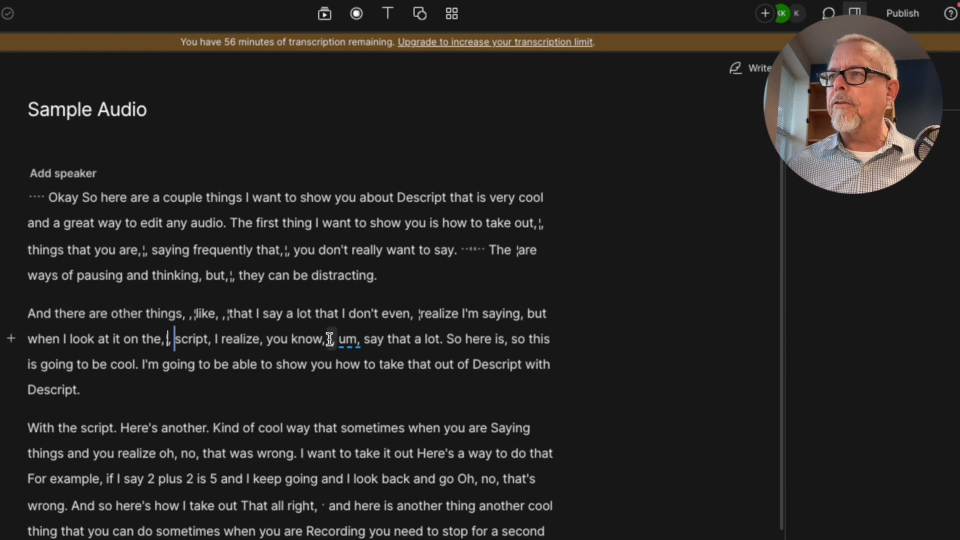
double_click(346, 339)
key("BackSpace")
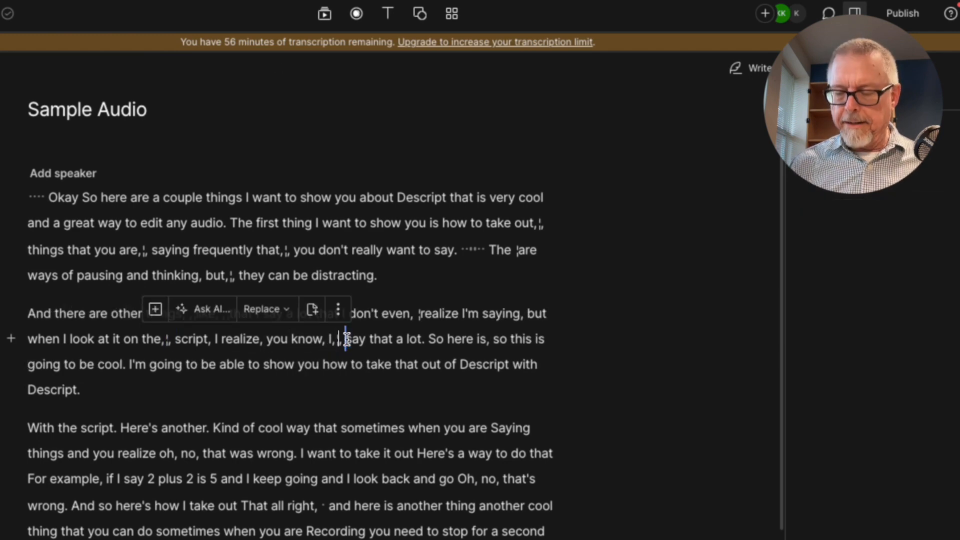
Delete the "you know" that follows "I realize" in the second paragraph
left_click(326, 339)
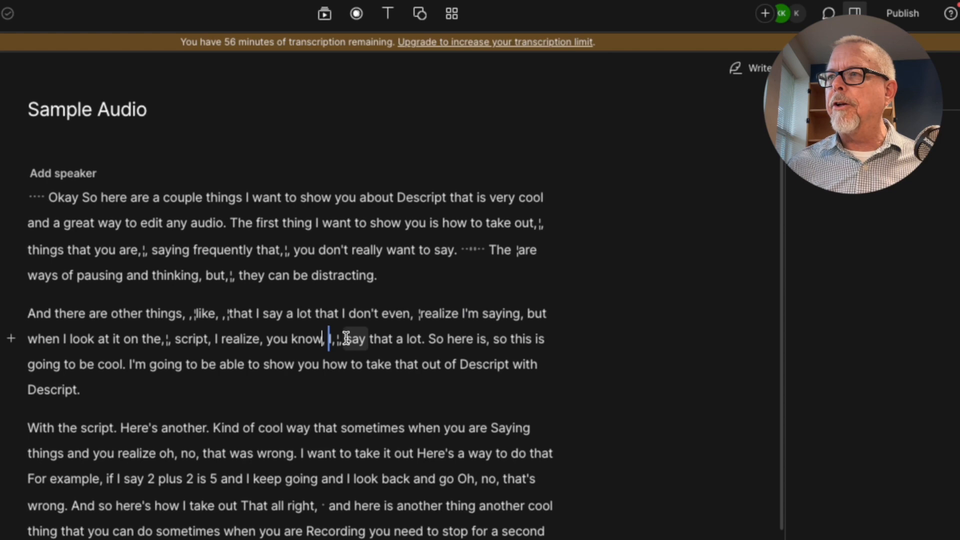
key("BackSpace")
key("BackSpace")
key("BackSpace")
key("BackSpace")
key("BackSpace")
key("BackSpace")
key("BackSpace")
key("BackSpace")
key("BackSpace")
key("BackSpace")
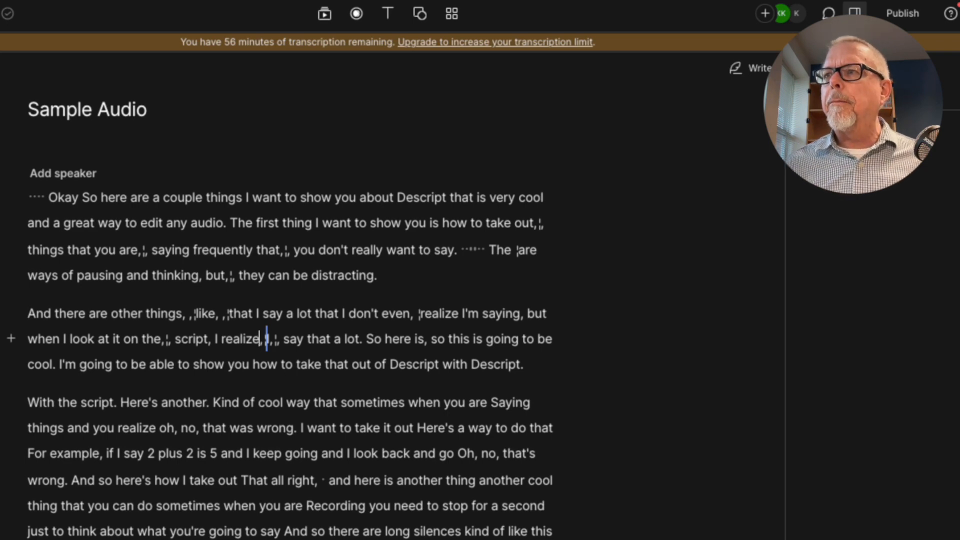
Play the passage starting at "For example", and replay it from "2 plus 2", pausing at the "5"
left_click(387, 339)
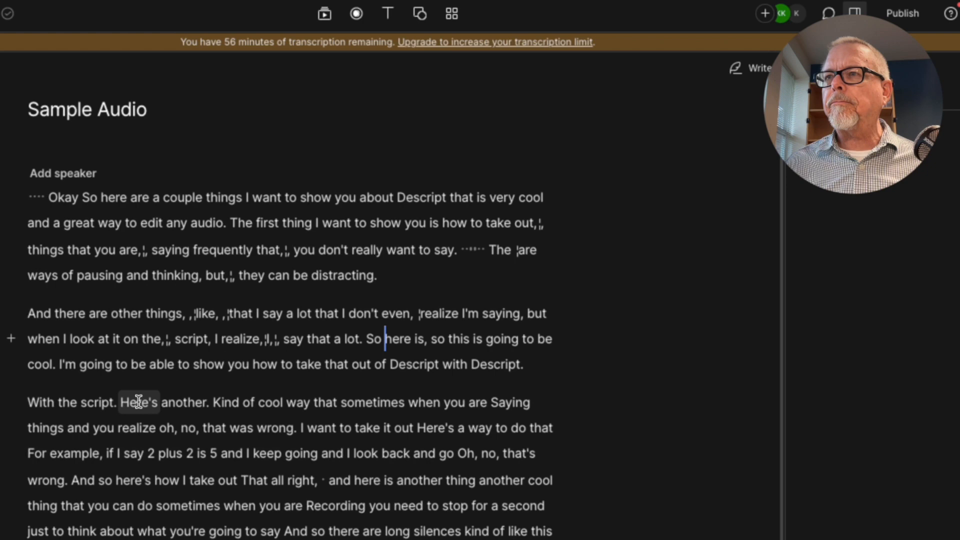
left_click(28, 453)
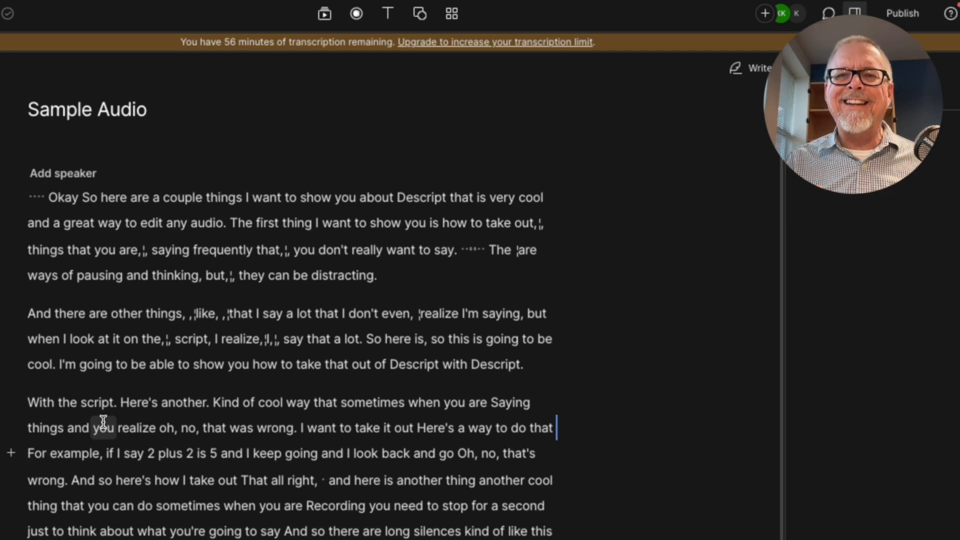
key("shift+Right")
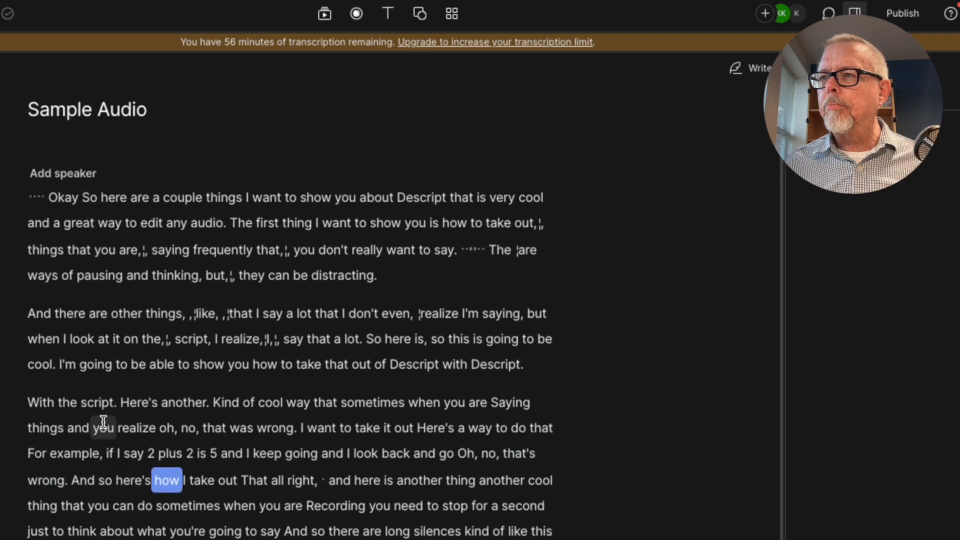
key("space")
left_click(146, 452)
key("space")
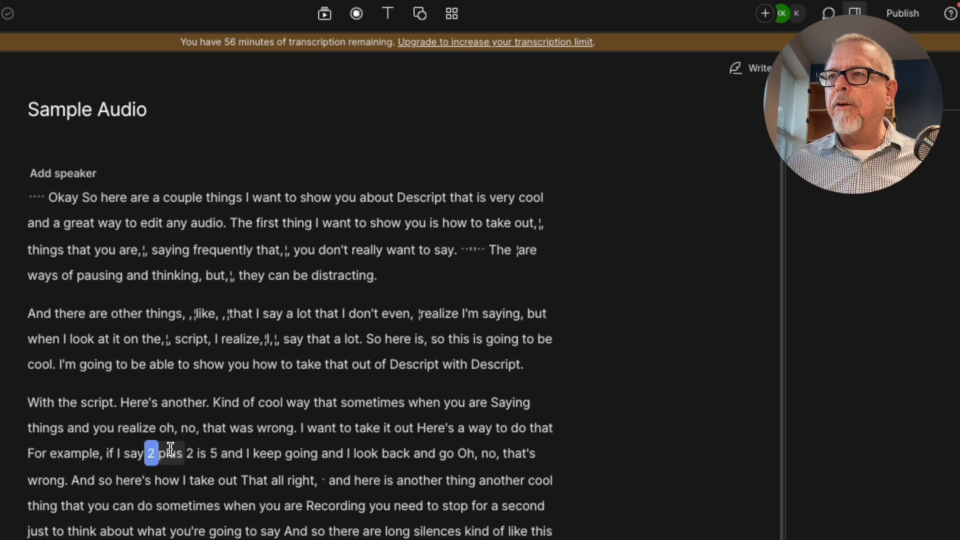
key("space")
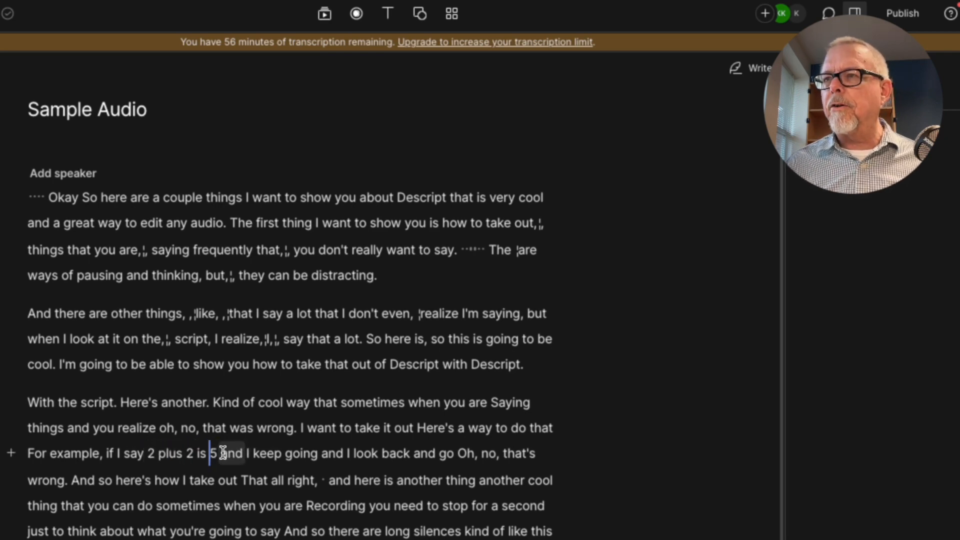
Delete the misspoken phrase "if I say 2 plus 2 is 5" after "For example" in the third paragraph
key("Delete")
key("BackSpace")
key("BackSpace")
key("BackSpace")
key("BackSpace")
key("BackSpace")
key("BackSpace")
key("BackSpace")
key("BackSpace")
key("BackSpace")
key("BackSpace")
key("BackSpace")
key("BackSpace")
key("BackSpace")
key("BackSpace")
key("BackSpace")
key("BackSpace")
key("BackSpace")
key("BackSpace")
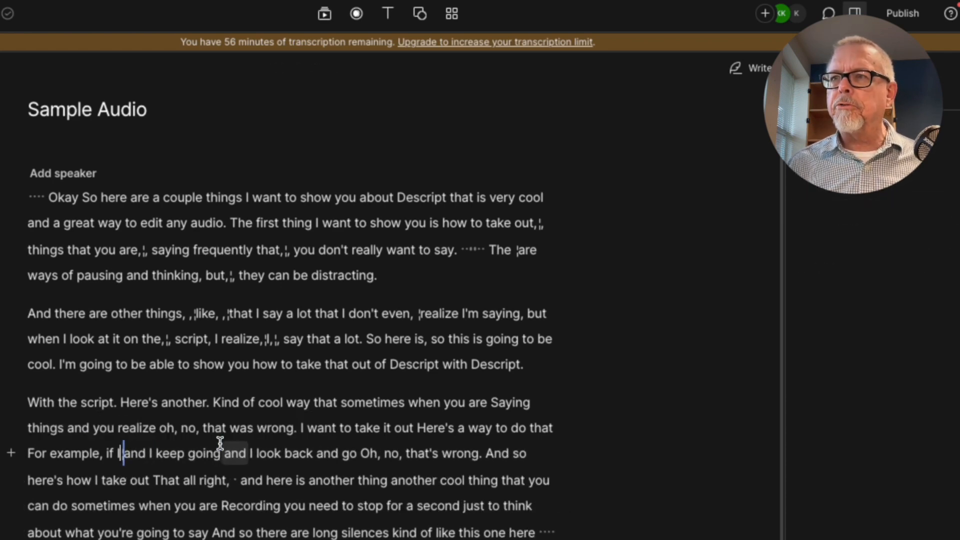
key("BackSpace")
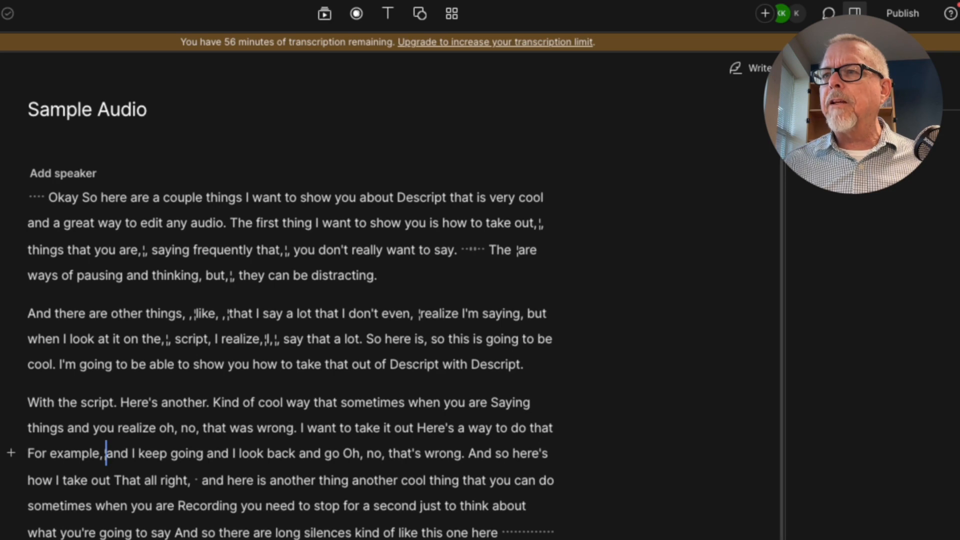
Play the end of the third paragraph, from "kind of like this one here" through the long silence
left_click(188, 501)
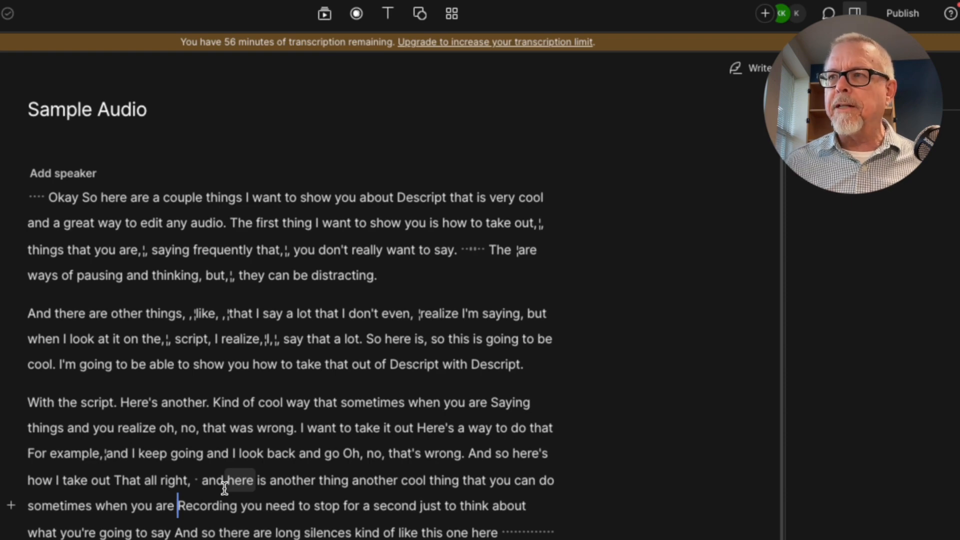
left_click(421, 531)
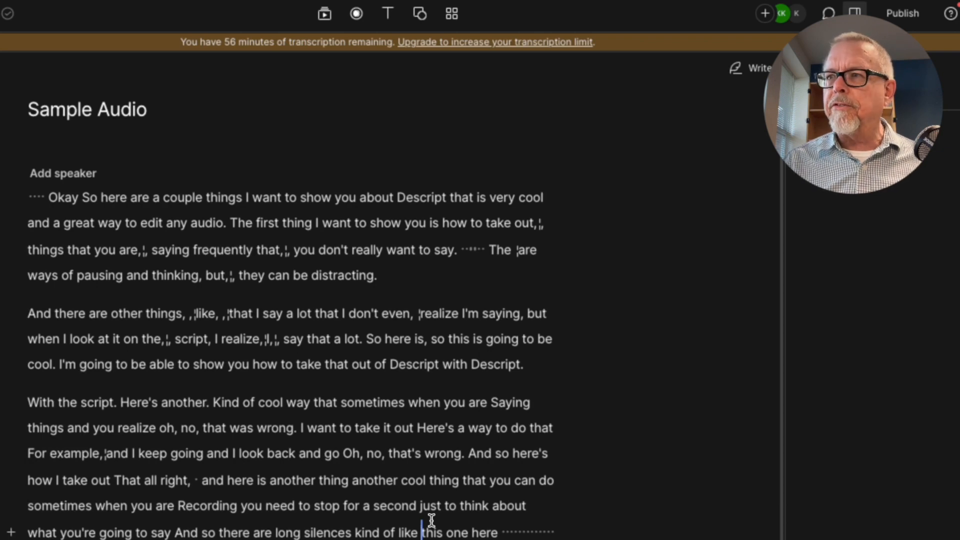
key("space")
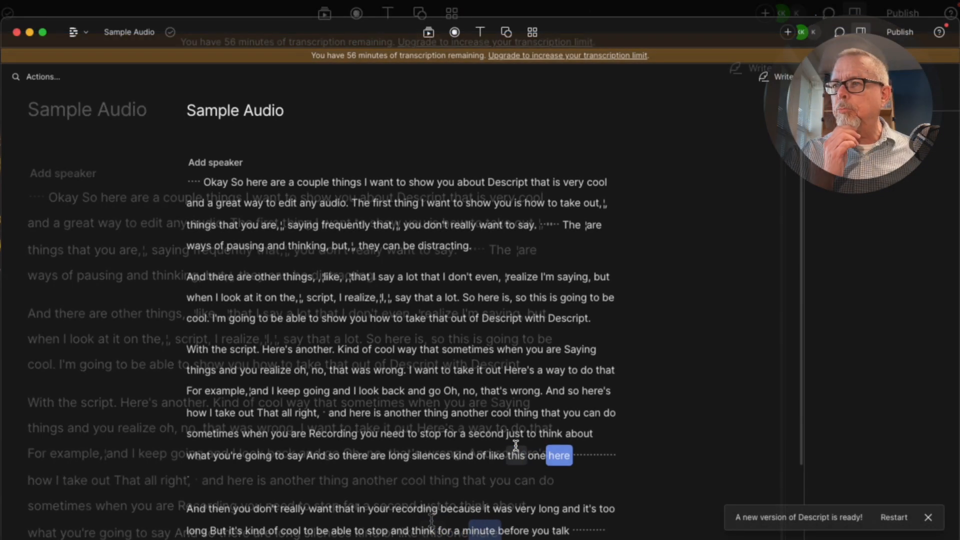
key("space")
left_click(308, 454)
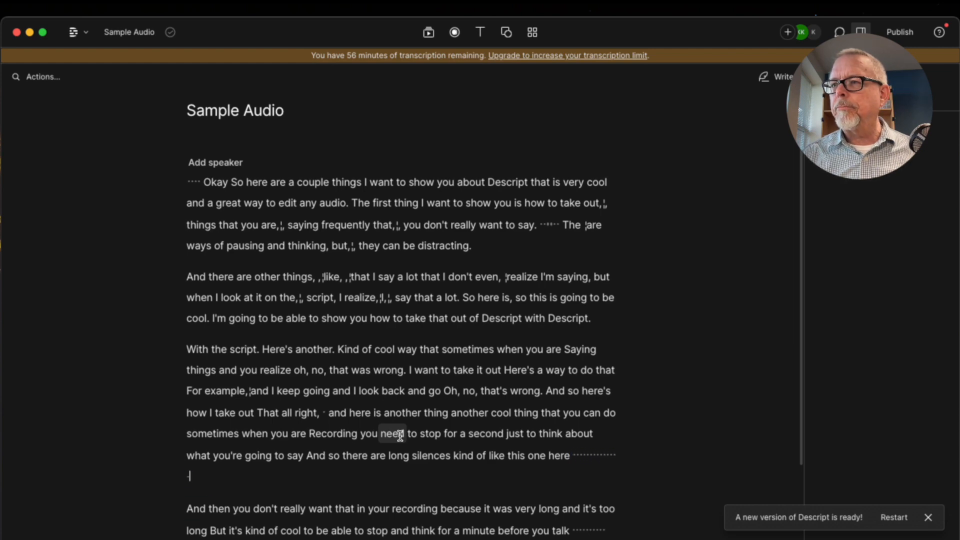
key("space")
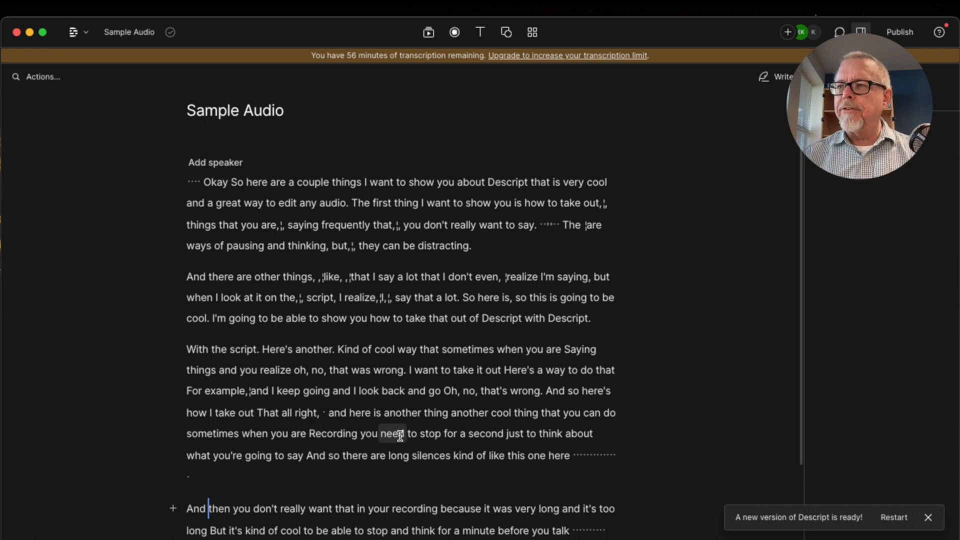
Delete the long silence after "kind of like this one here" at the end of the third paragraph
left_click(596, 454)
double_click(596, 453)
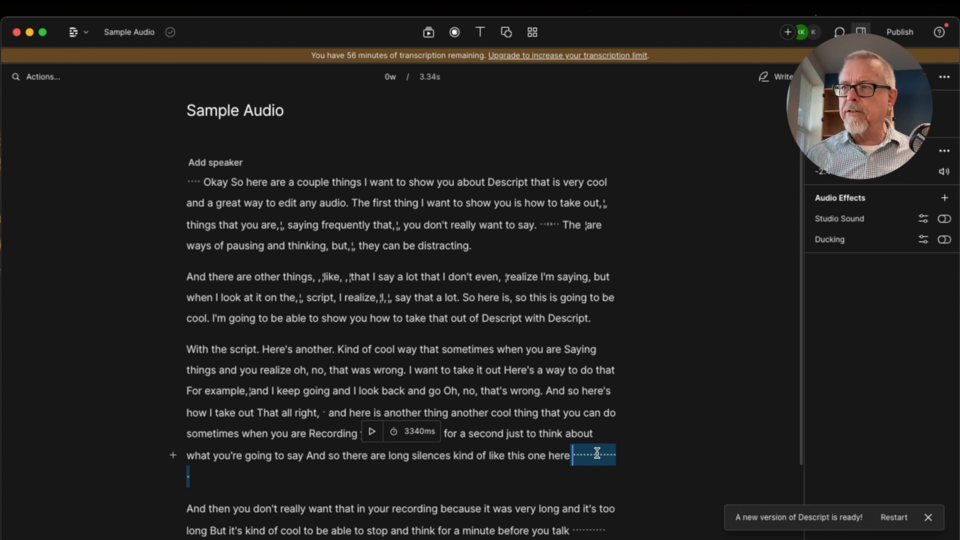
key("BackSpace")
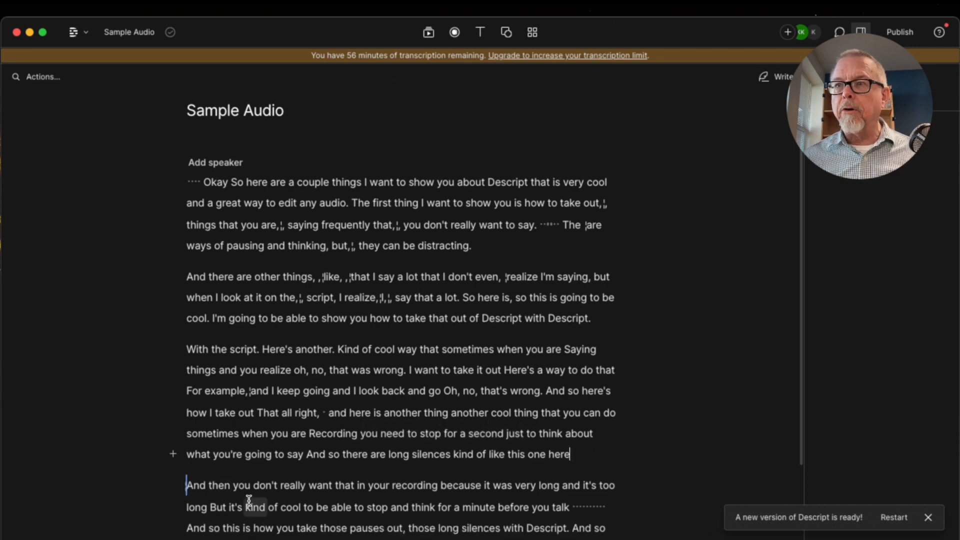
Play the edited passage from "silences kind of like this one here" into the start of the fourth paragraph, and pause it
left_click(413, 453)
key("space")
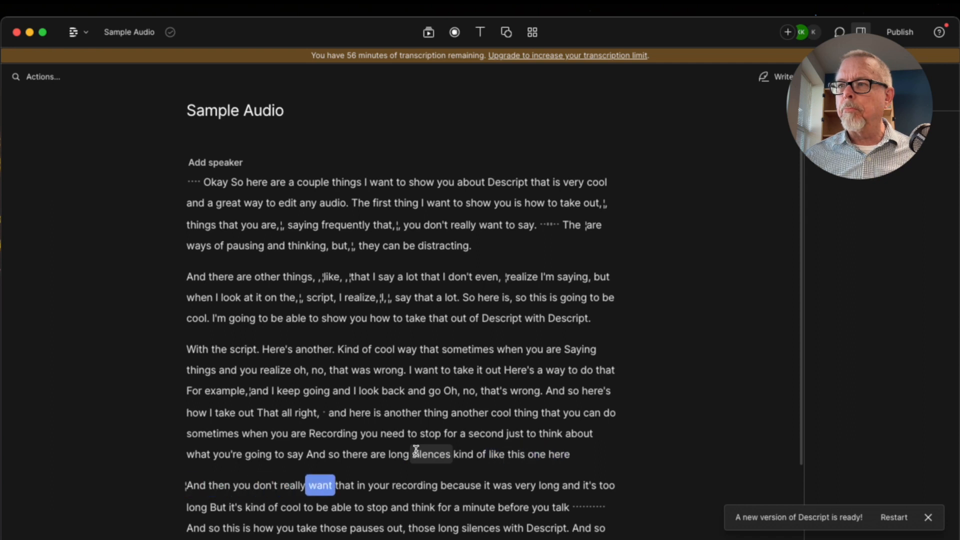
key("space")
Delete the long silences after "before you talk" in the fourth paragraph and after "you don't really want to say." in the first
scroll(500, 480, "down", 3)
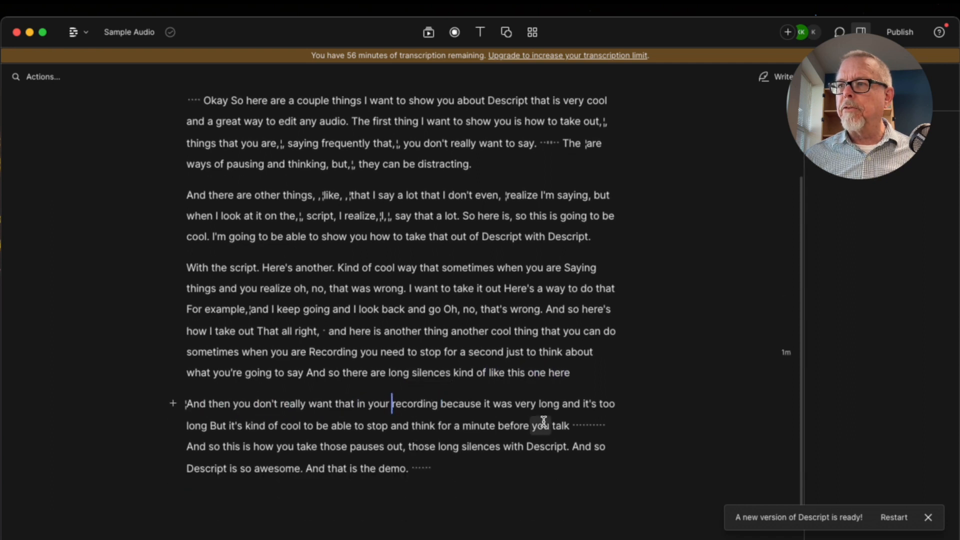
left_click(591, 424)
key("BackSpace")
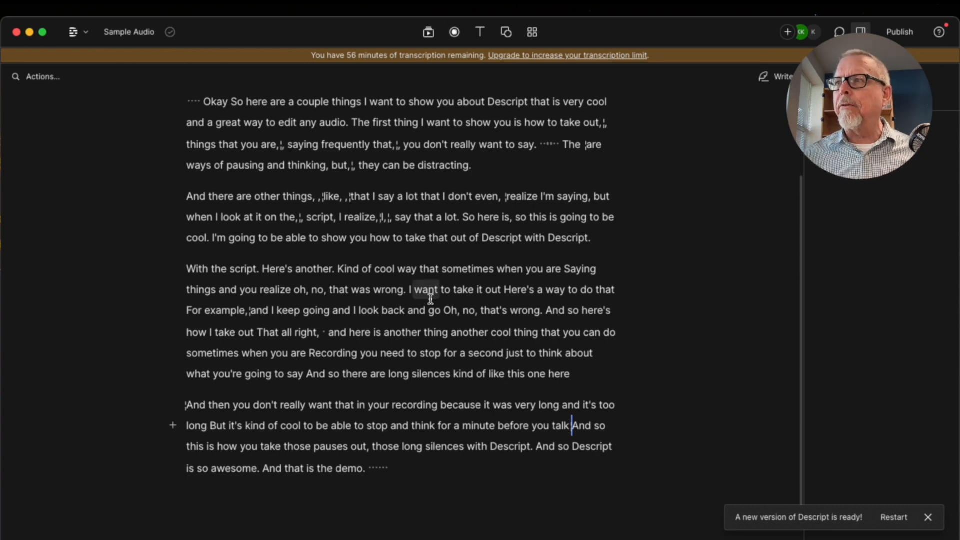
left_click(548, 143)
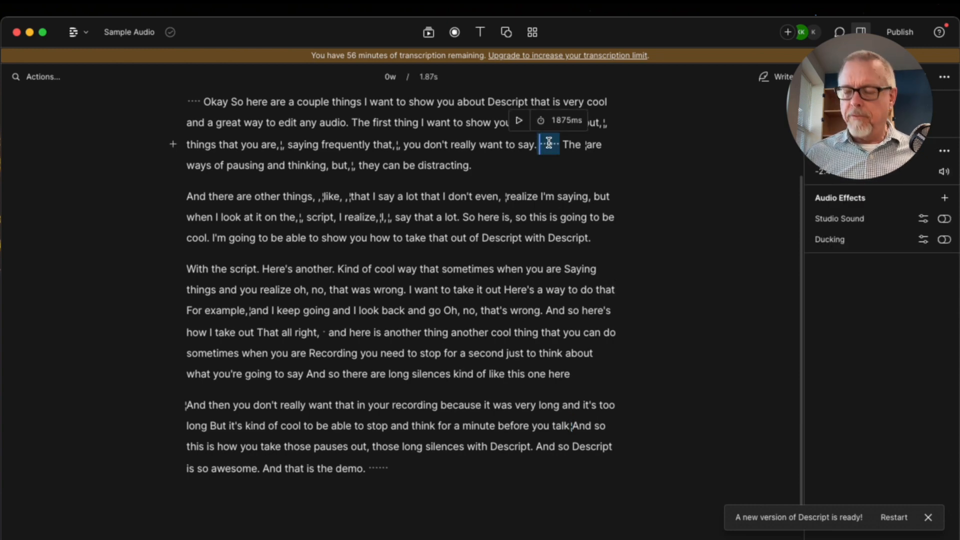
key("BackSpace")
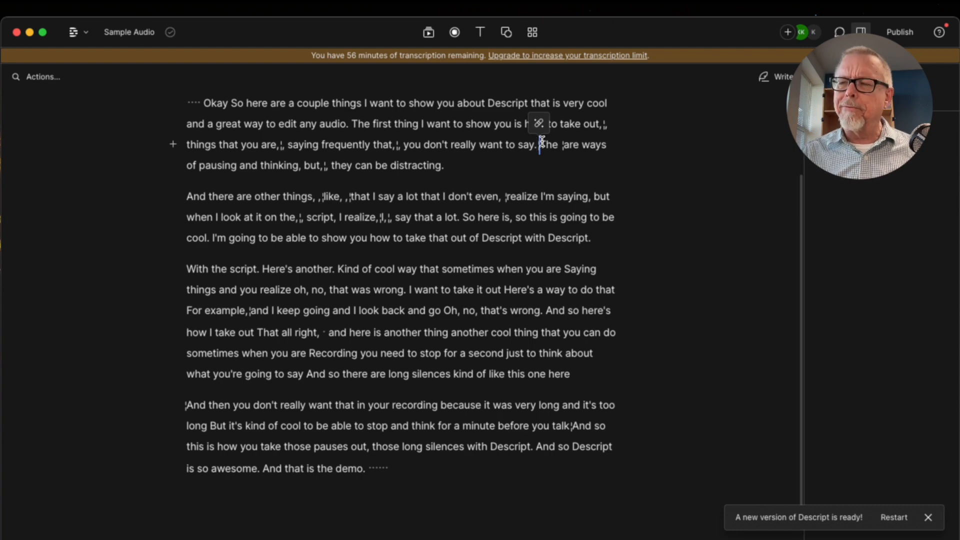
left_click(529, 164)
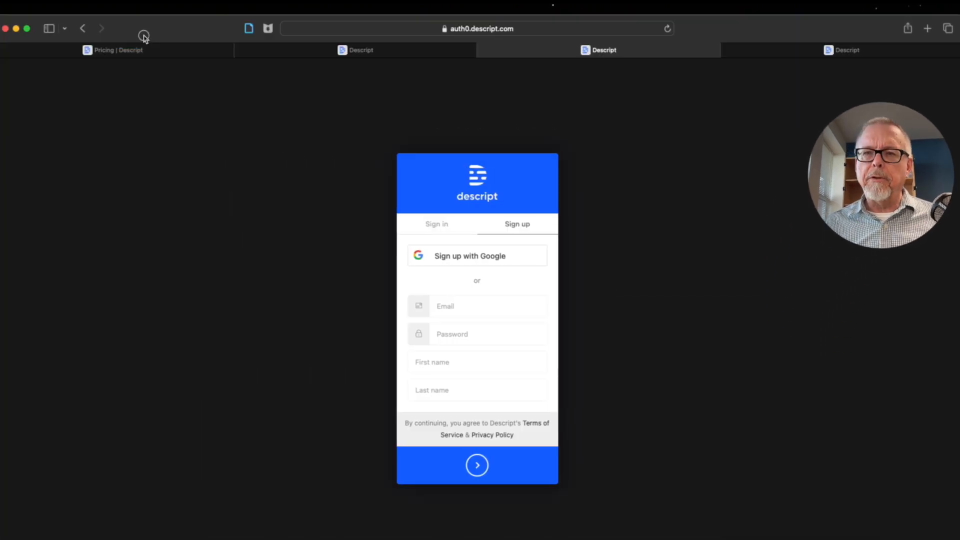
left_click_drag(144, 37, 137, 35)
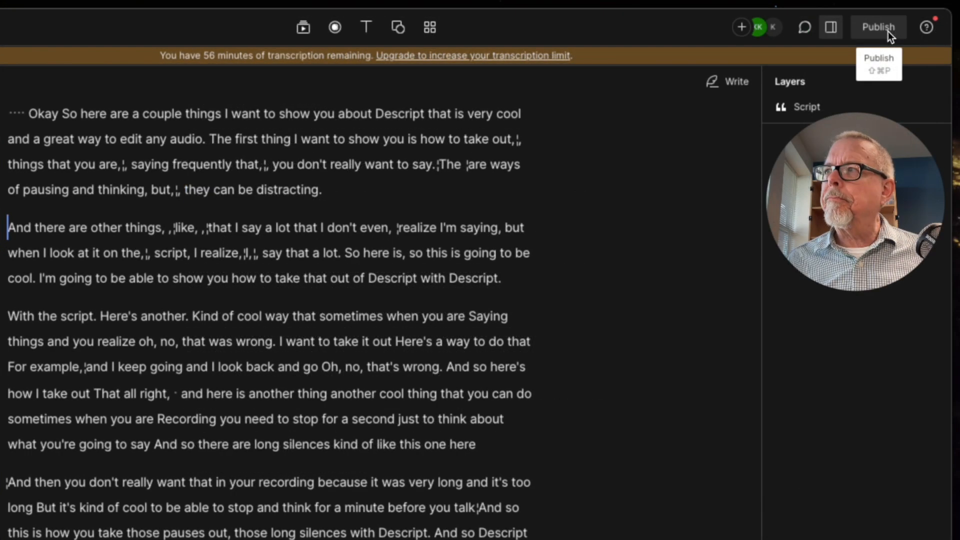
Export the current composition as MP3 audio and save it on the Desktop under the name "Sample Audio. editedmp3"
left_click(888, 31)
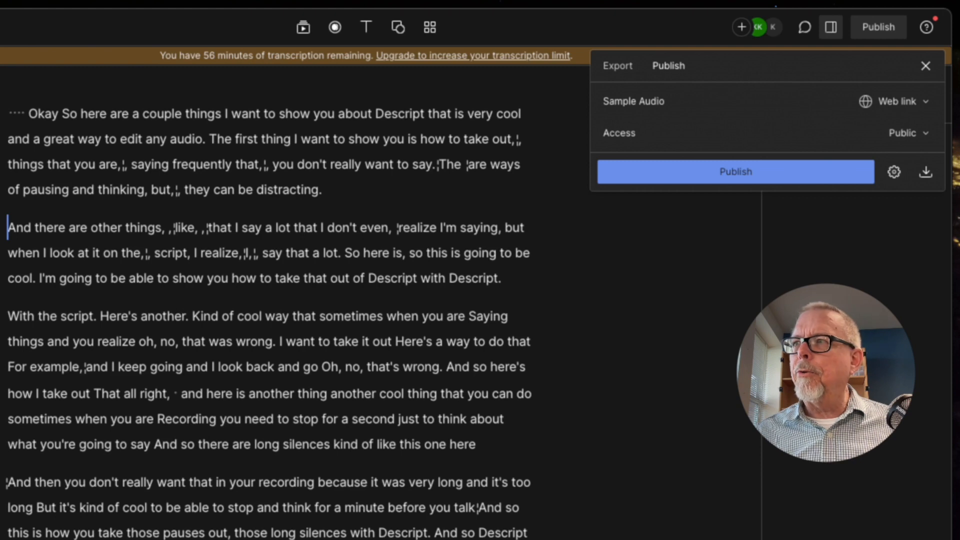
left_click(615, 67)
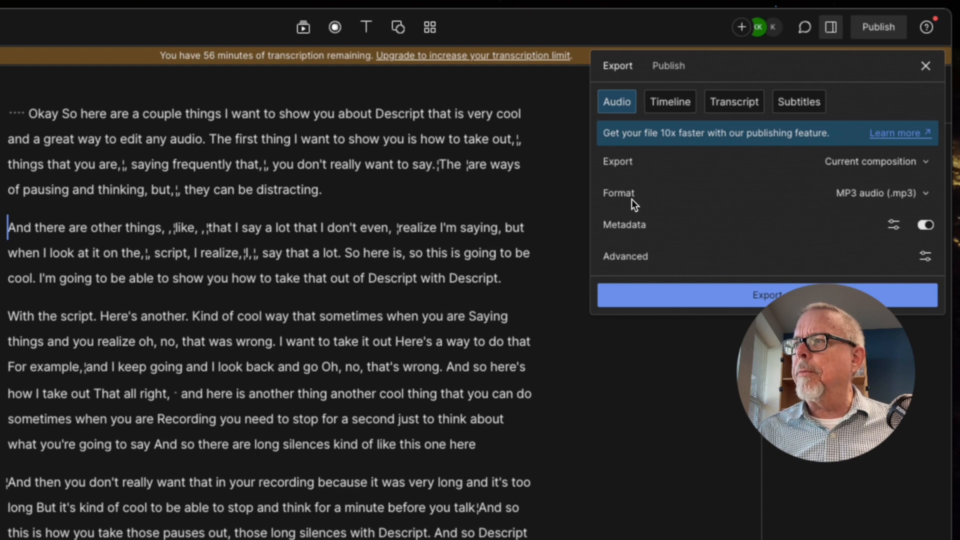
left_click(659, 295)
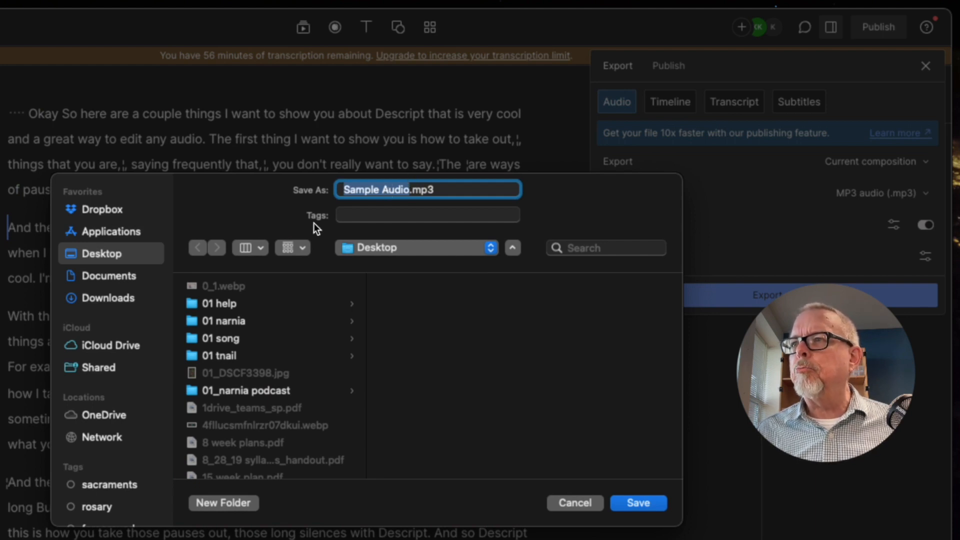
left_click(411, 191)
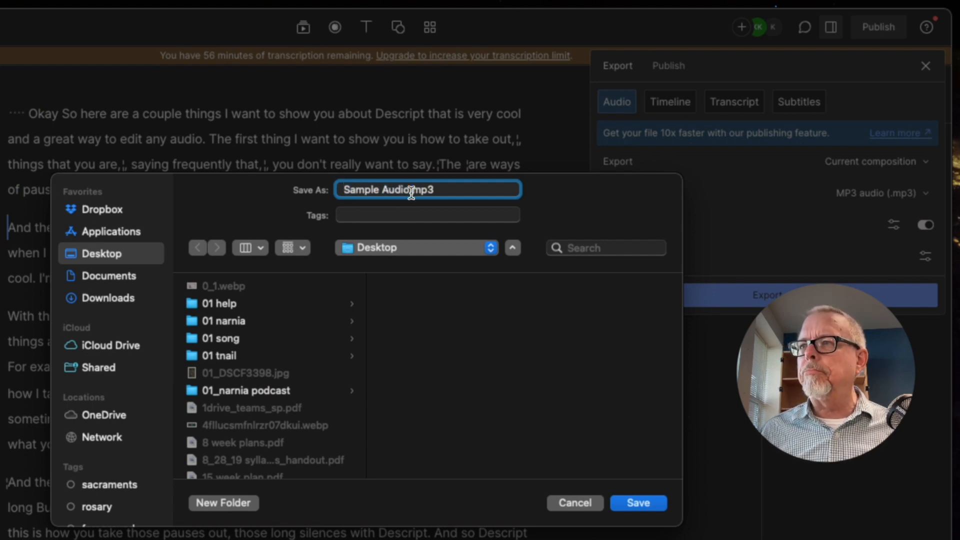
type("edited")
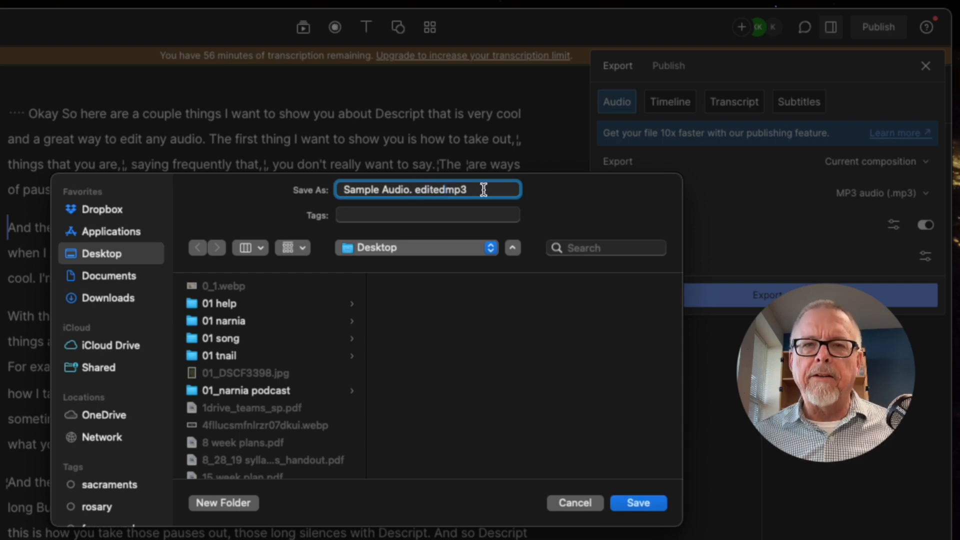
left_click(621, 504)
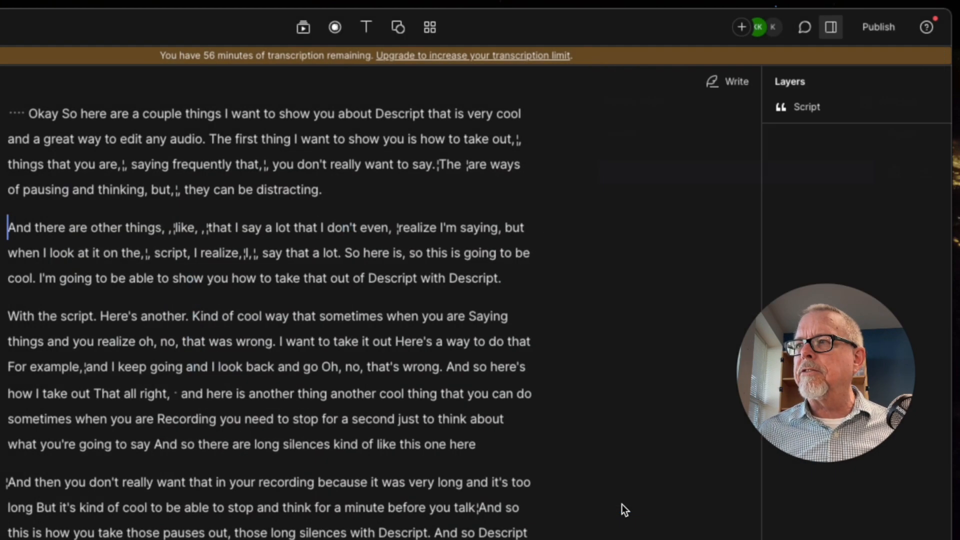